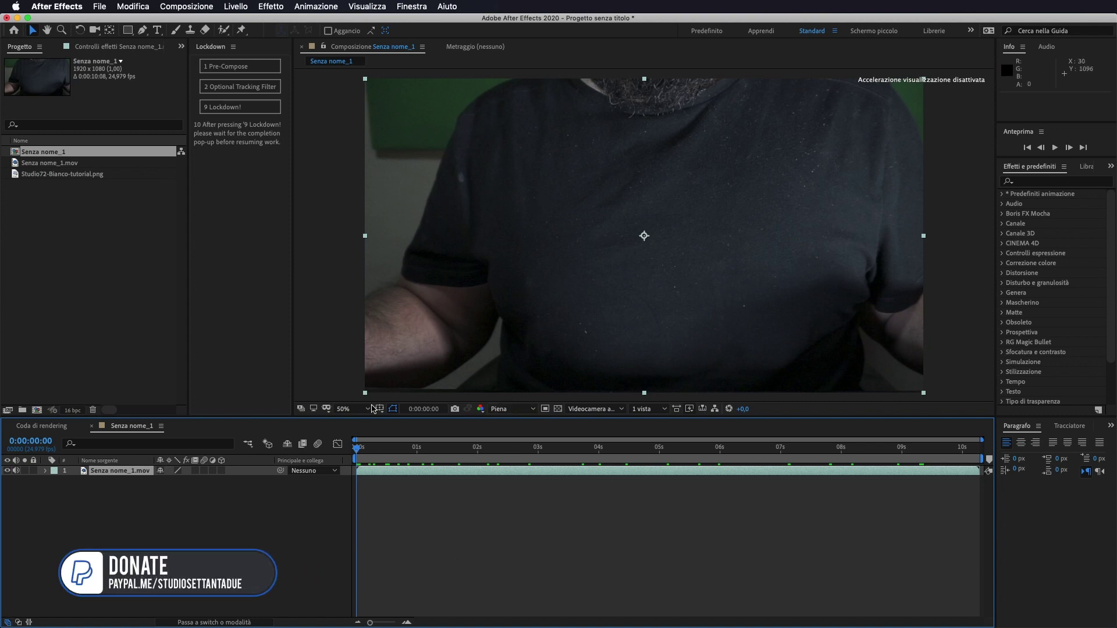
pyautogui.moveTo(357, 449); pyautogui.dragTo(509, 445)
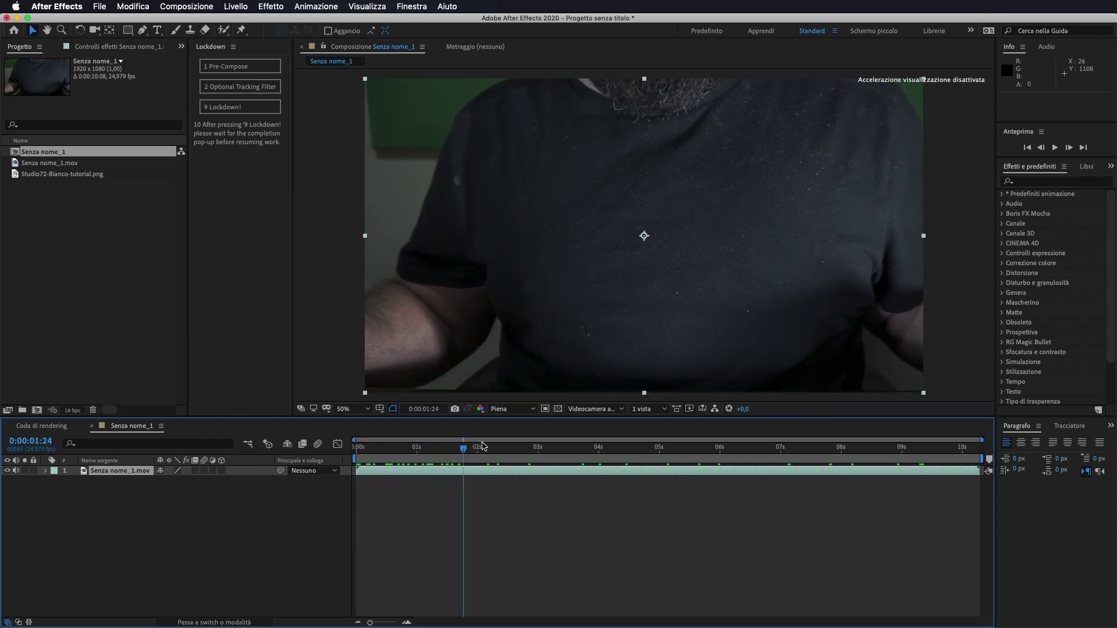
pyautogui.moveTo(508, 445)
pyautogui.mouseDown()
pyautogui.moveTo(618, 445)
pyautogui.moveTo(352, 459)
pyautogui.mouseUp()
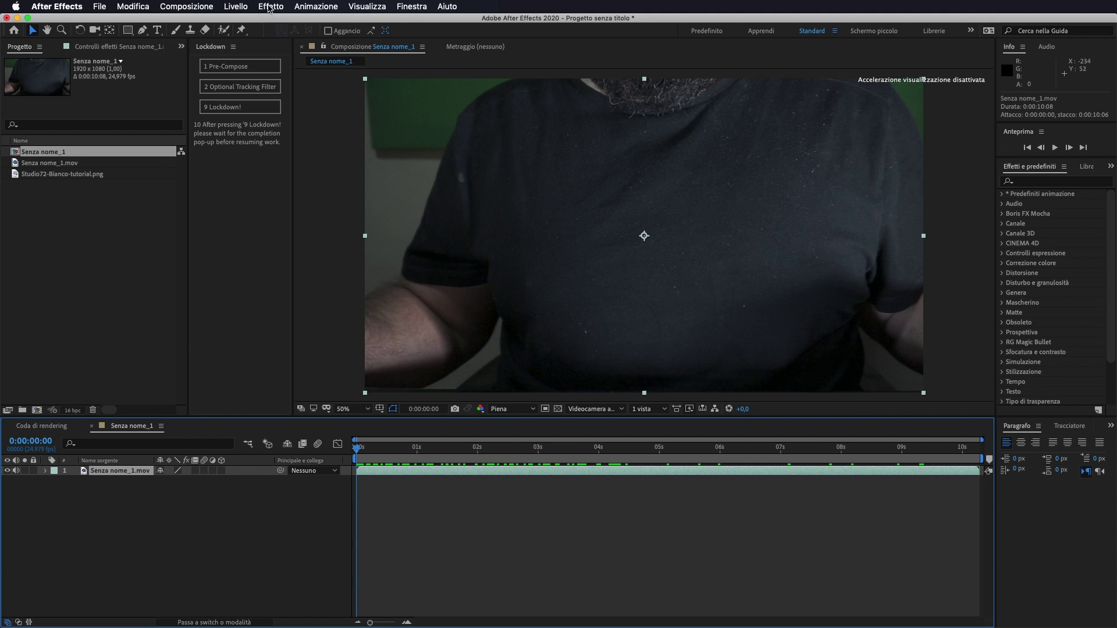
# Apply Effetto > Vranos > Lockdown to Senza nome_1.mov, then deselect the effect
pyautogui.click(270, 8)
pyautogui.moveTo(314, 331)
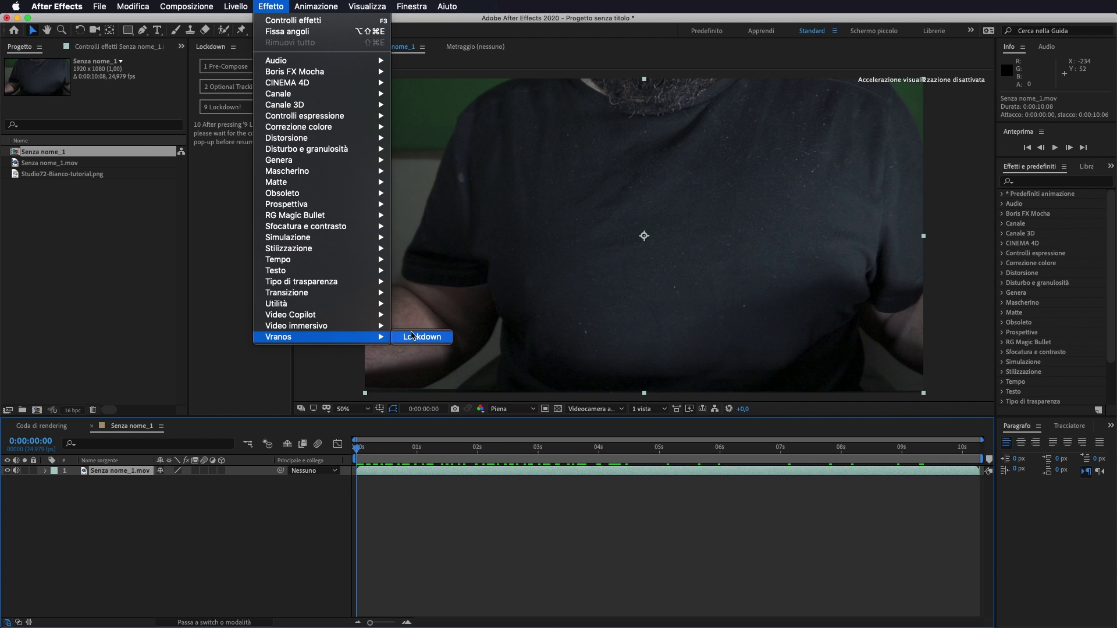
pyautogui.click(422, 337)
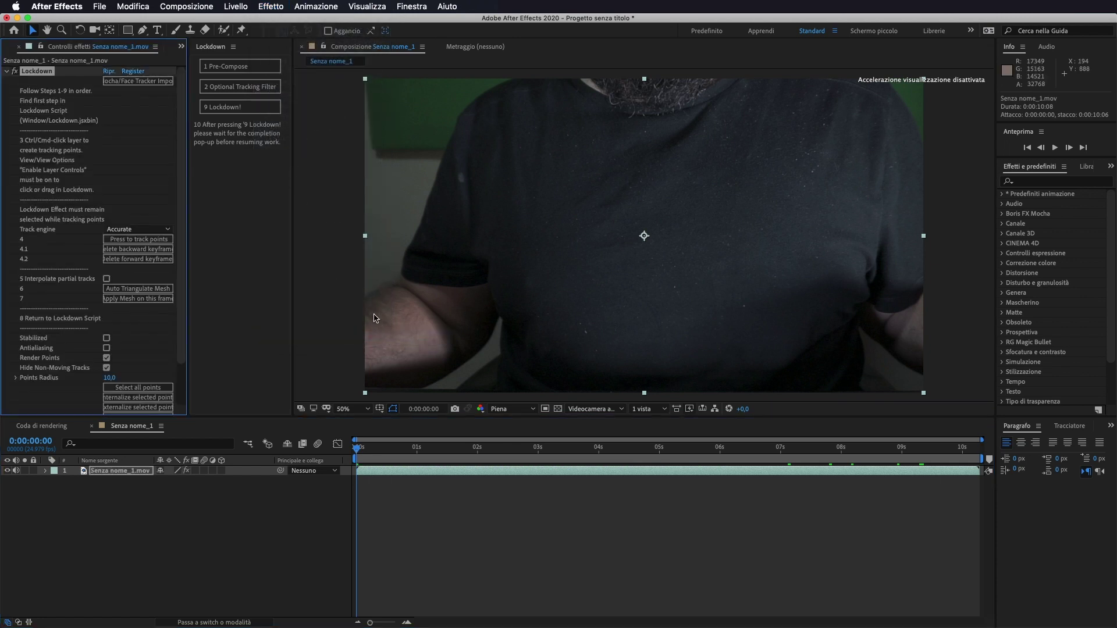
pyautogui.click(203, 112)
pyautogui.click(124, 478)
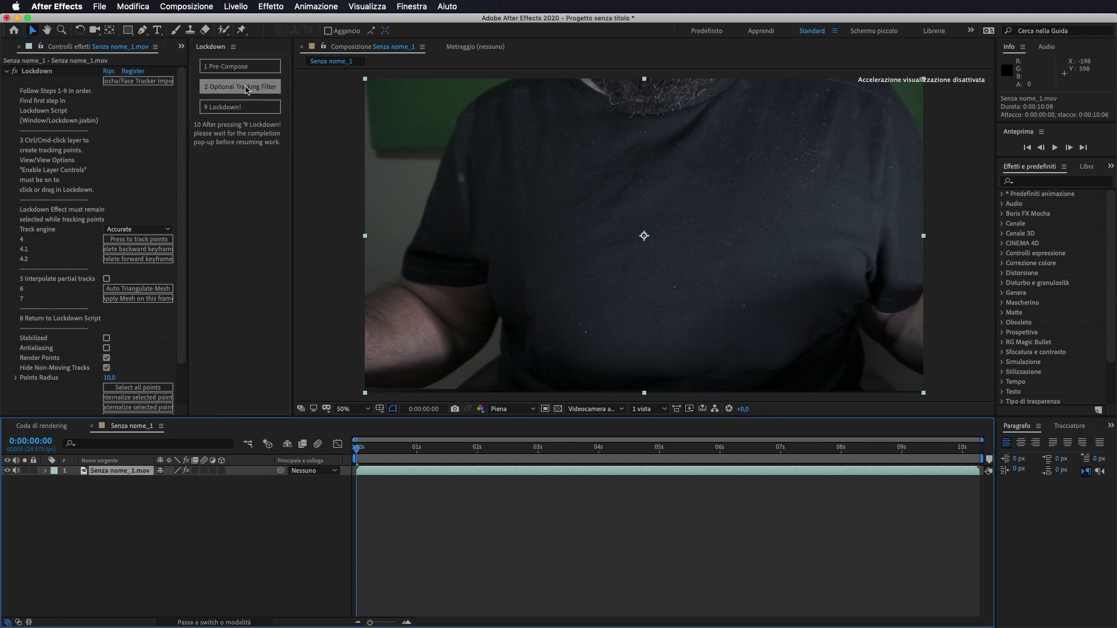
# Pre-compose the footage with '1 Pre-Compose', fit the viewer to 50%, and select layer 1
pyautogui.click(232, 71)
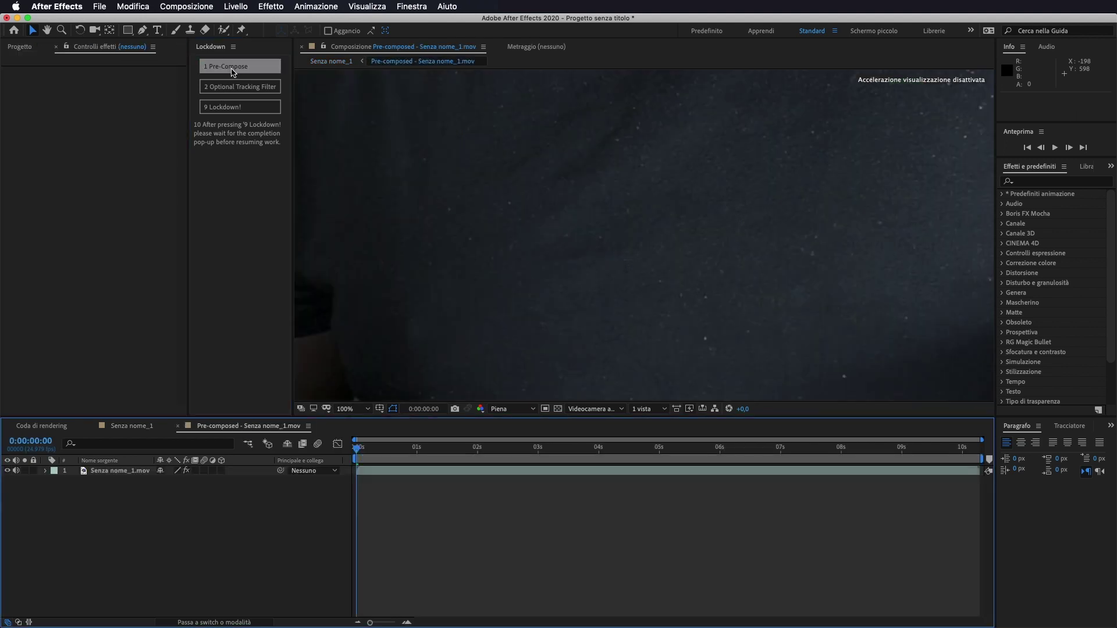
pyautogui.press(',')
pyautogui.press(',')
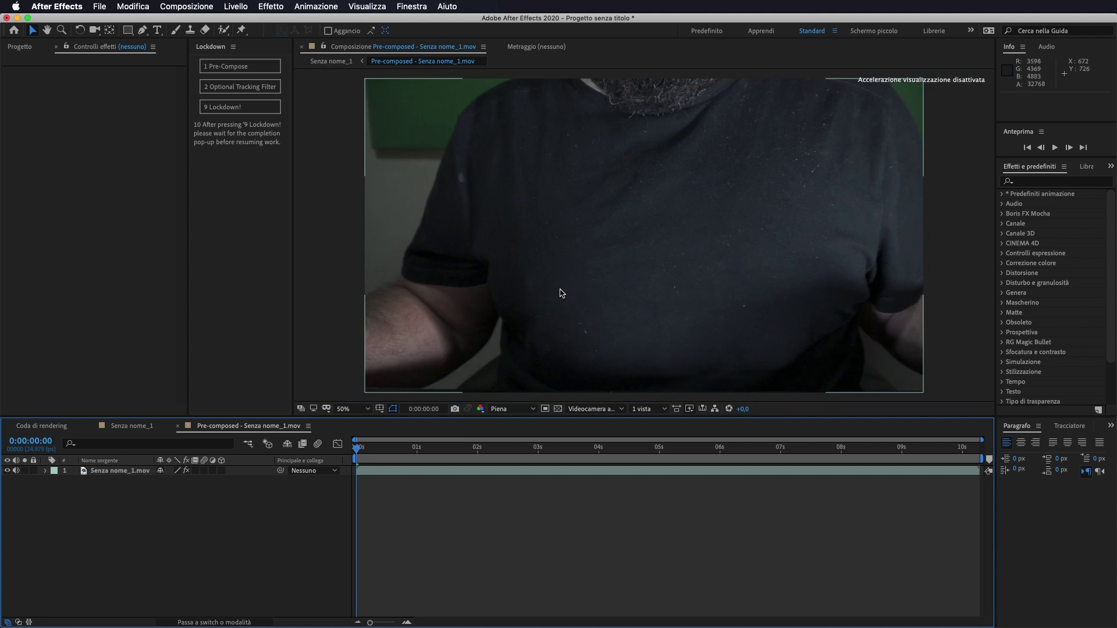
pyautogui.click(111, 473)
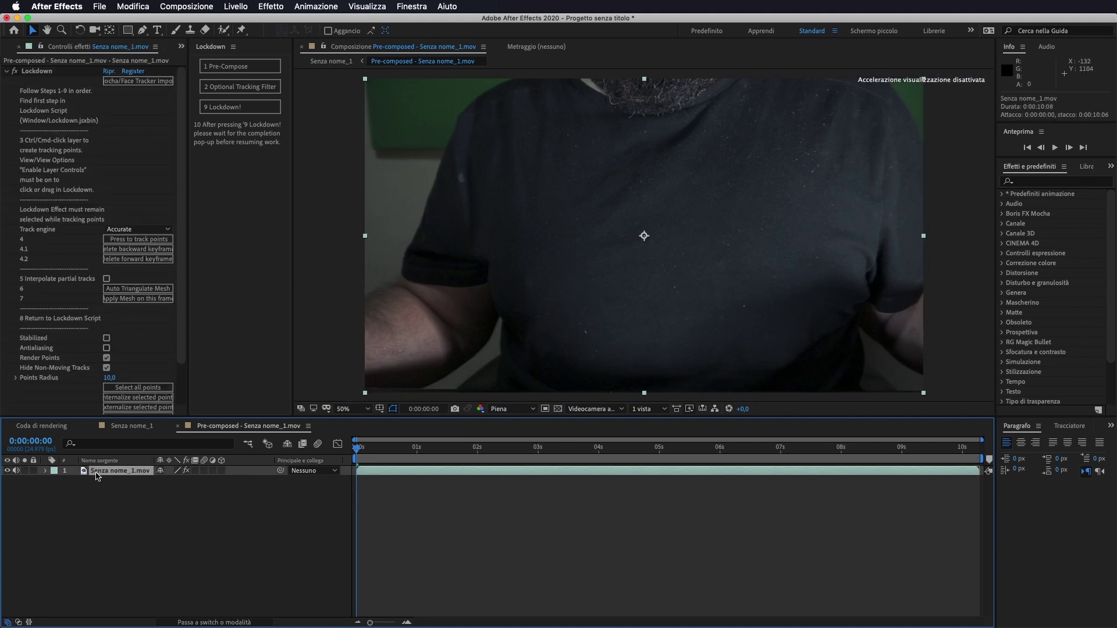
# Add Lockdown's '2 Optional Tracking Filter', check a later frame, and select the Lockdown effect
pyautogui.click(214, 92)
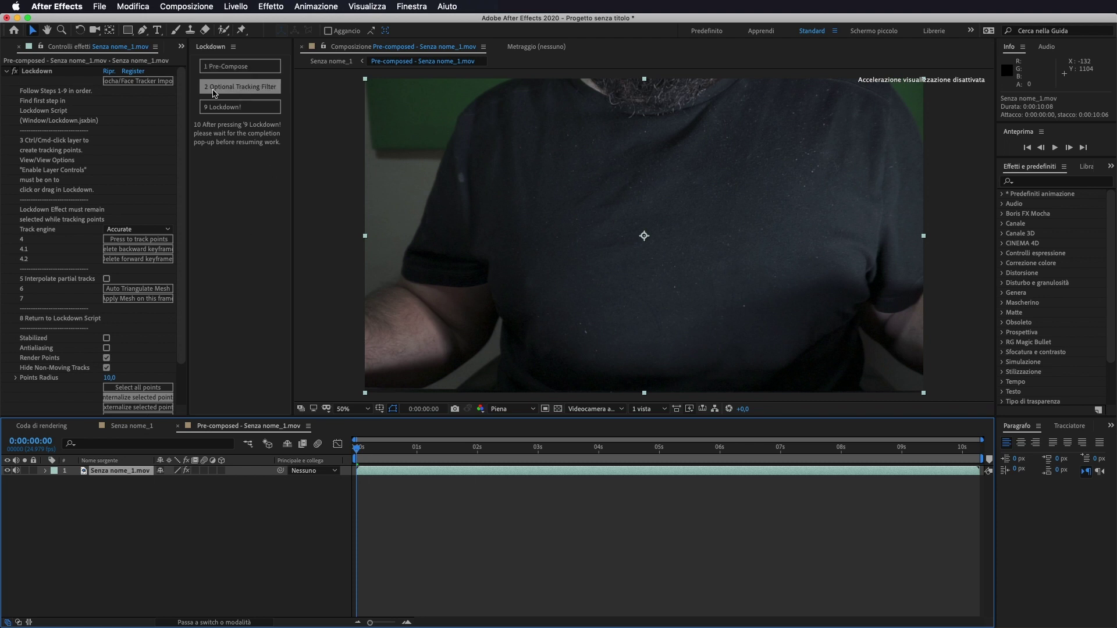
pyautogui.click(233, 90)
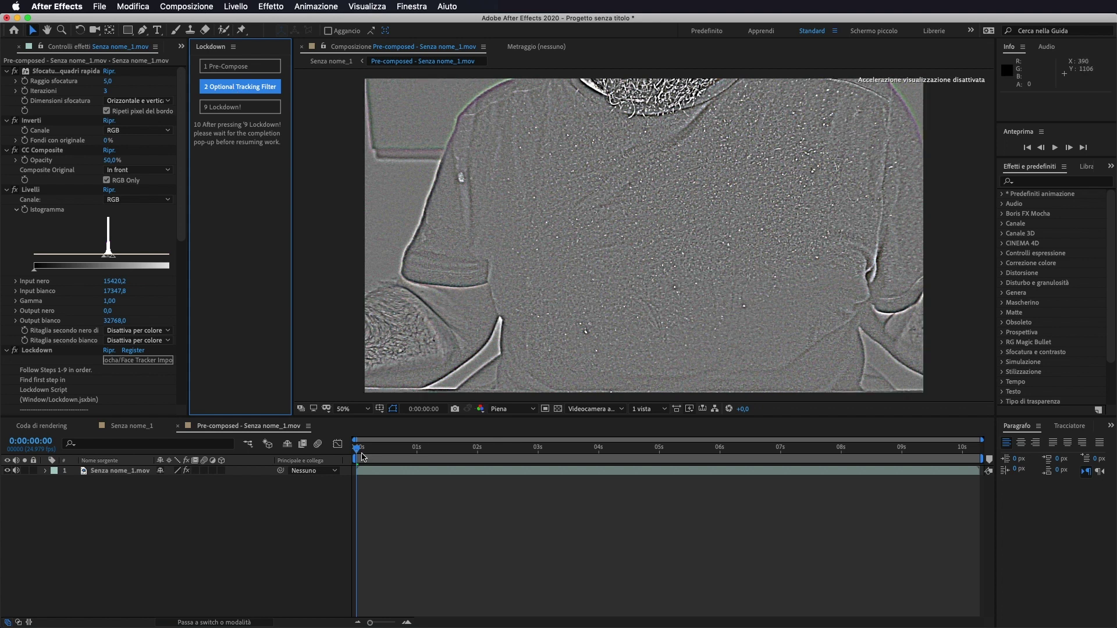
pyautogui.moveTo(358, 450); pyautogui.dragTo(537, 451)
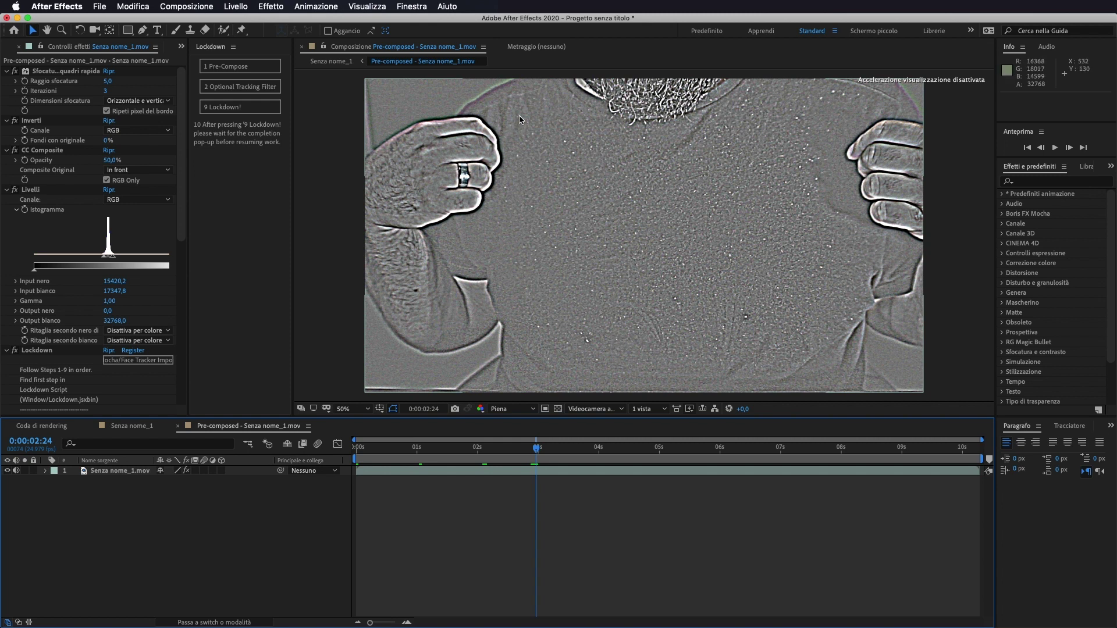
pyautogui.scroll(-5, 100, 262)
pyautogui.scroll(2, 101, 262)
pyautogui.scroll(3, 96, 208)
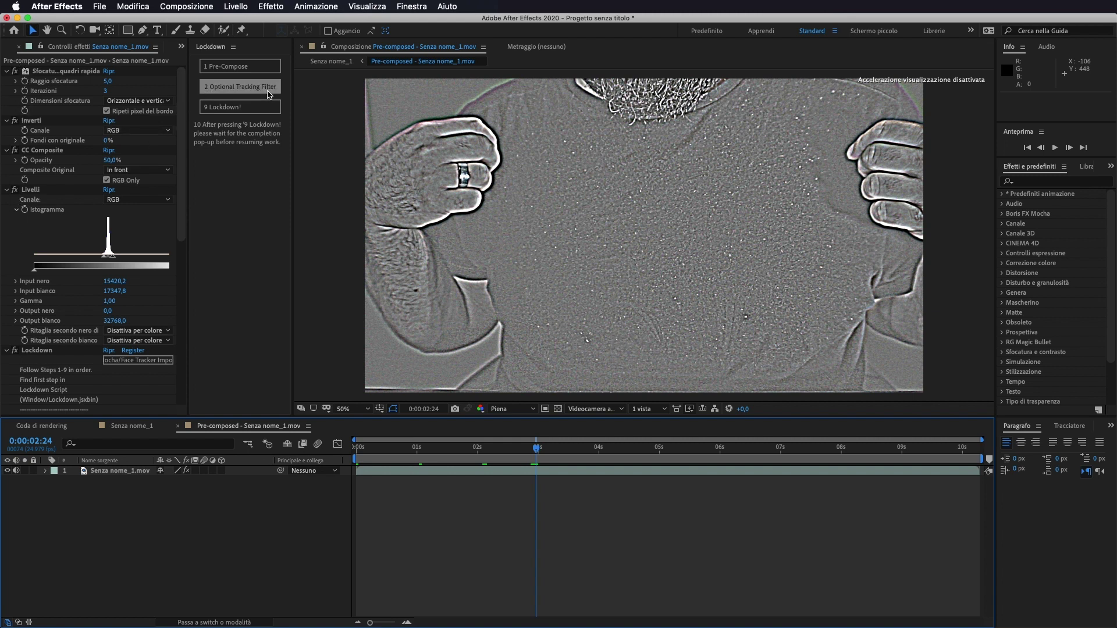
pyautogui.scroll(-3, 43, 321)
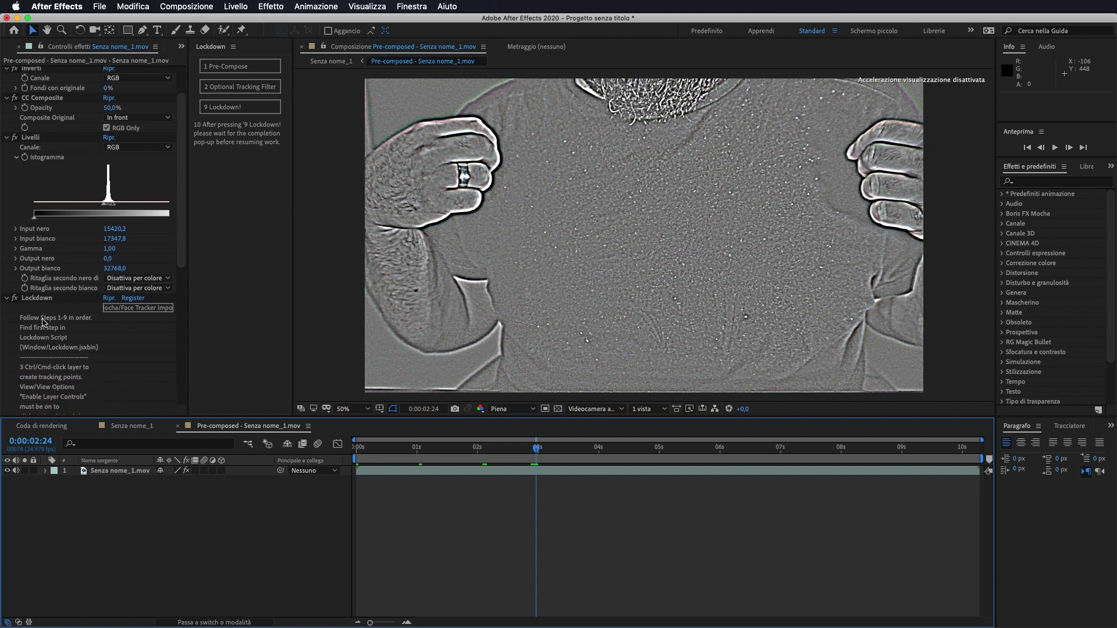
pyautogui.scroll(-5, 43, 321)
pyautogui.click(39, 195)
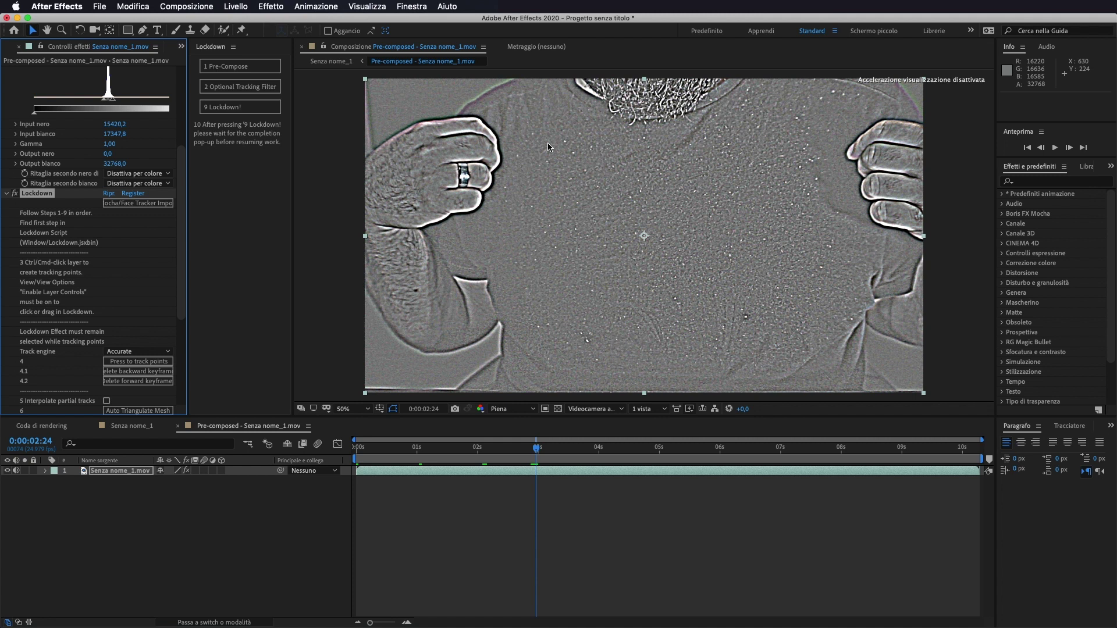
# Zoom the viewer to 100%, undo the accidental warp, and Cmd-drag tracking points over the chest
pyautogui.click(553, 145)
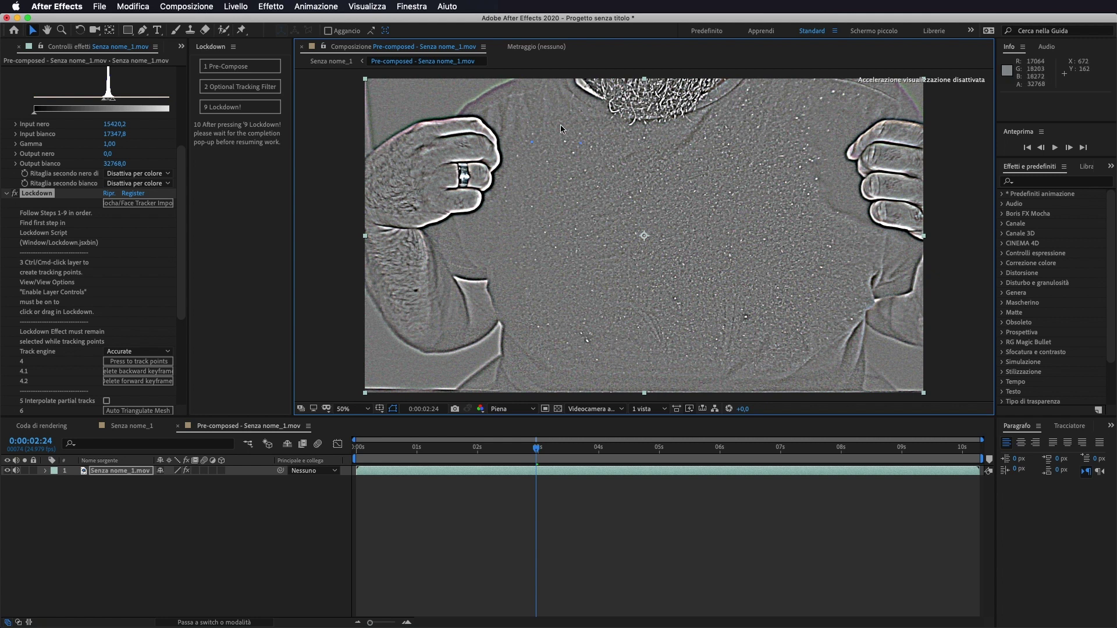
pyautogui.press('.')
pyautogui.moveTo(557, 149); pyautogui.dragTo(557, 283)
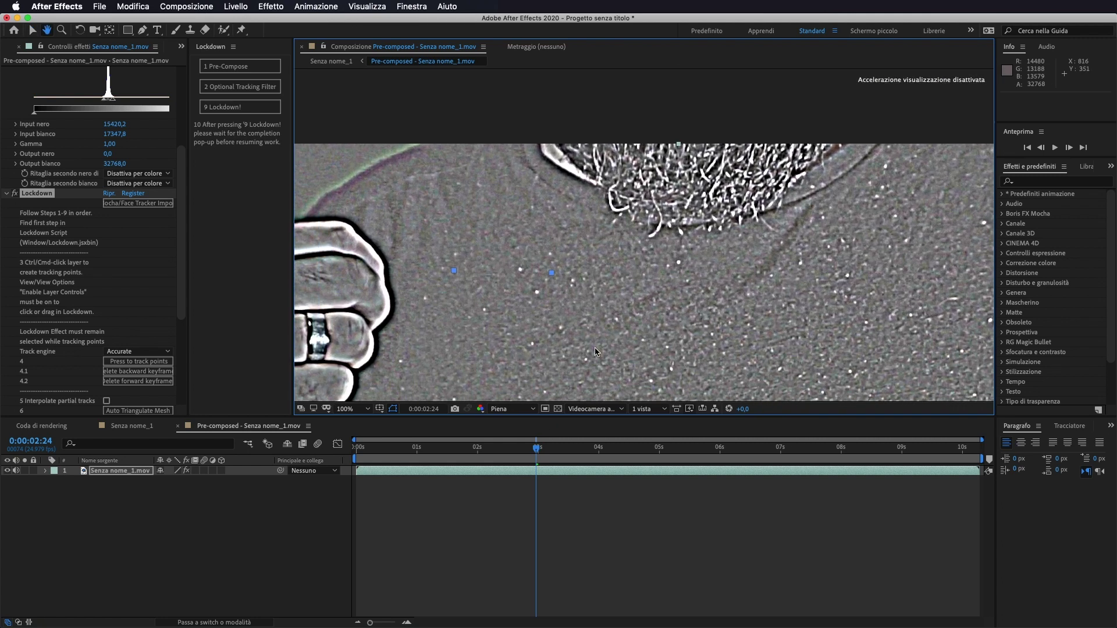
pyautogui.scroll(-2, 655, 242)
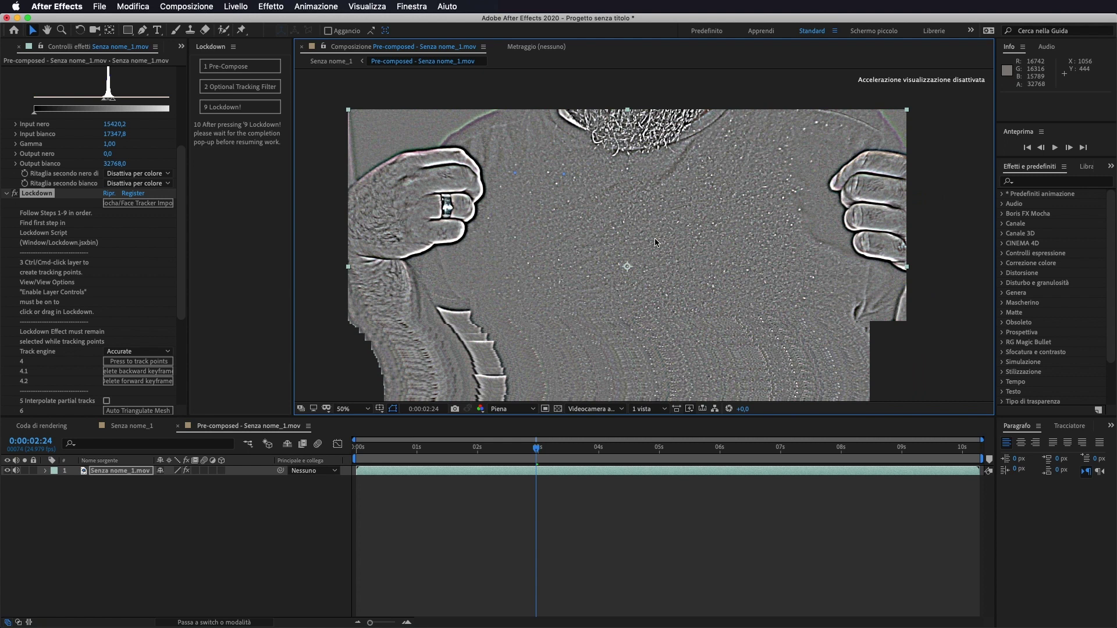
pyautogui.press('super+z')
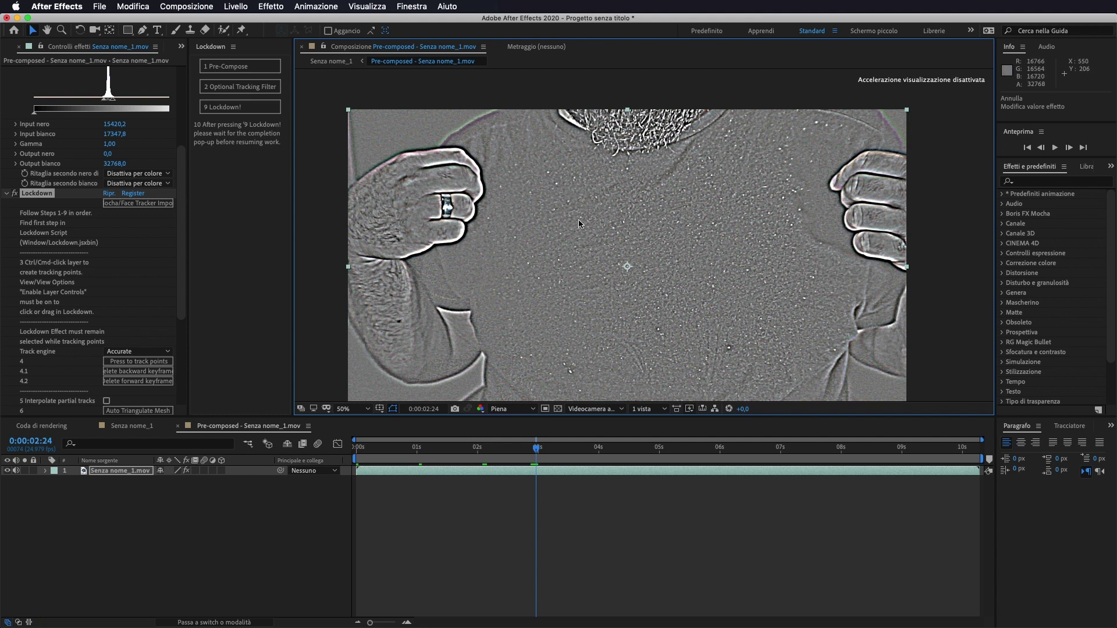
pyautogui.moveTo(774, 290); pyautogui.dragTo(806, 310)
# Track the points through the clip with the Accurate engine, then review at 100% and 50%
pyautogui.scroll(-3, 118, 232)
pyautogui.scroll(-1, 118, 233)
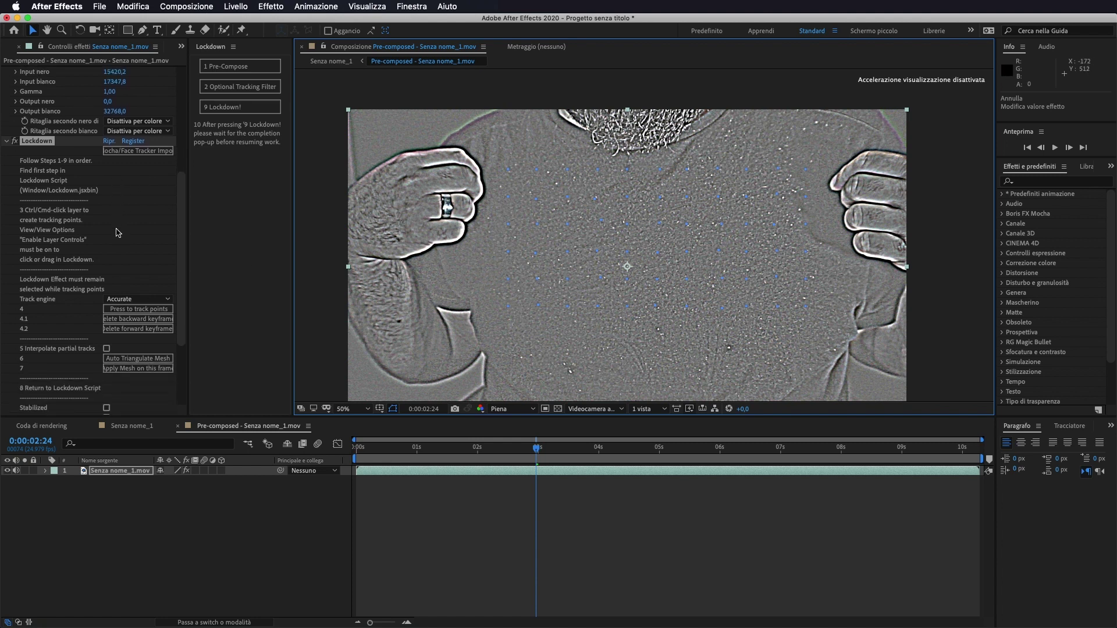
pyautogui.scroll(-2, 118, 232)
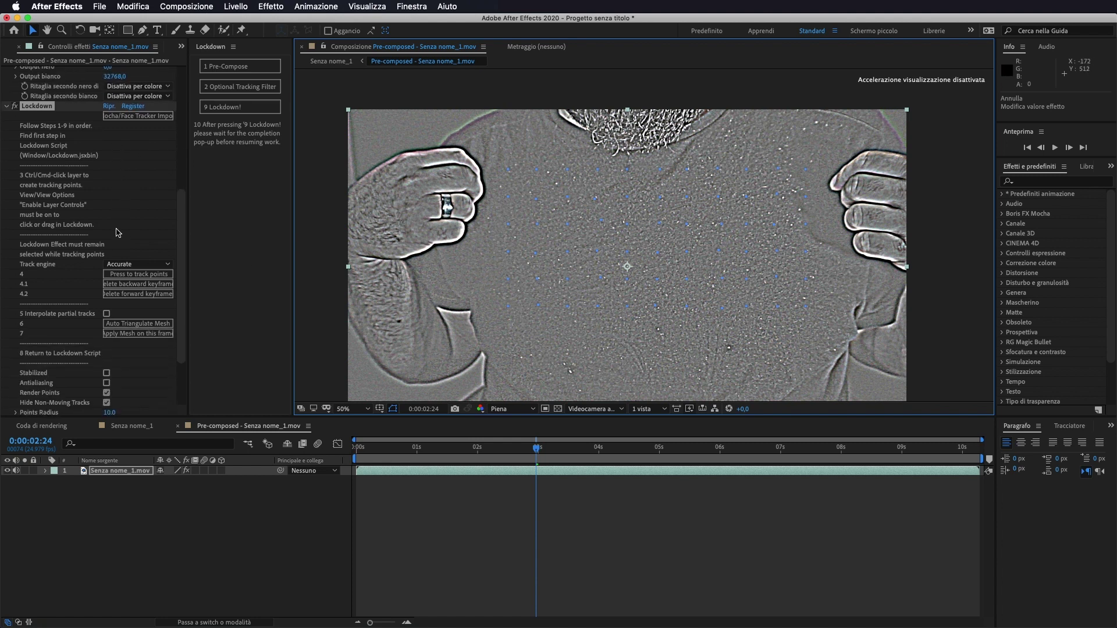
pyautogui.click(138, 264)
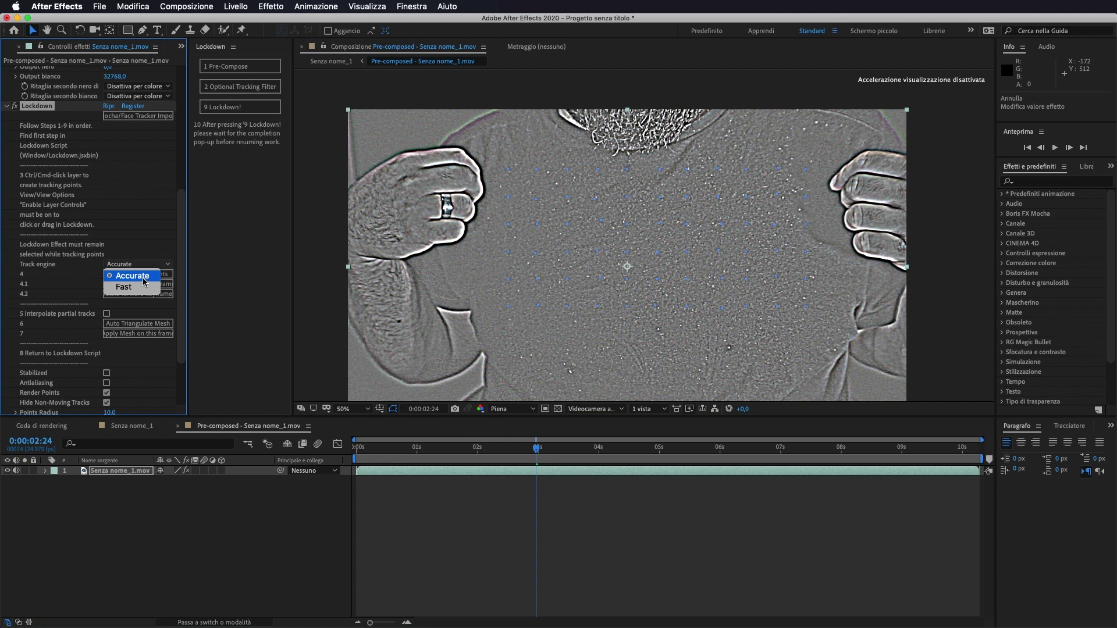
pyautogui.click(144, 280)
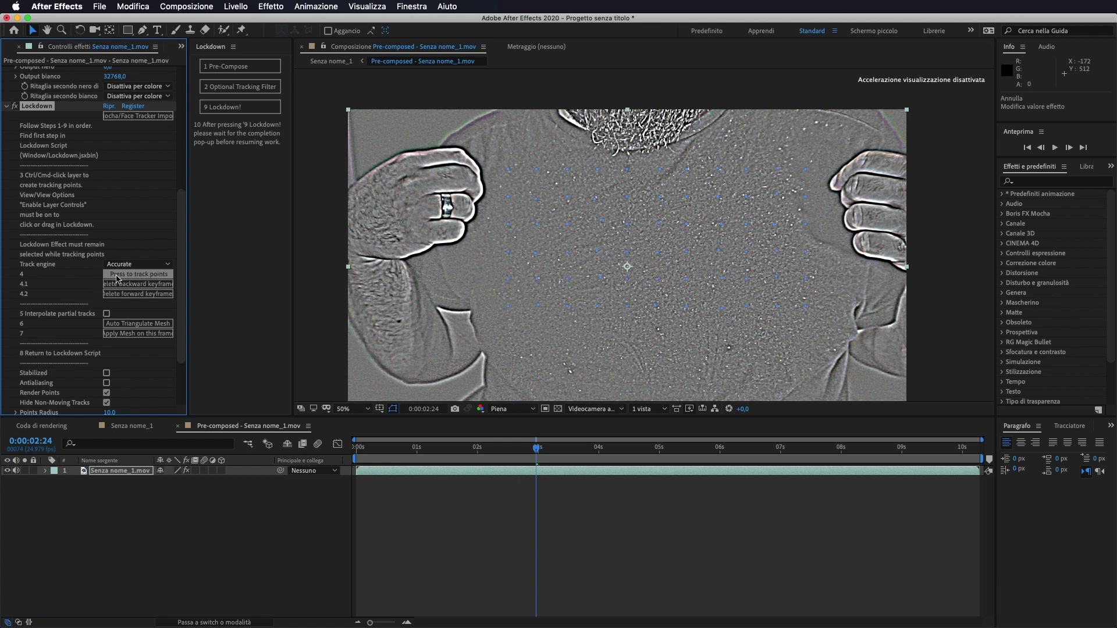
pyautogui.click(140, 274)
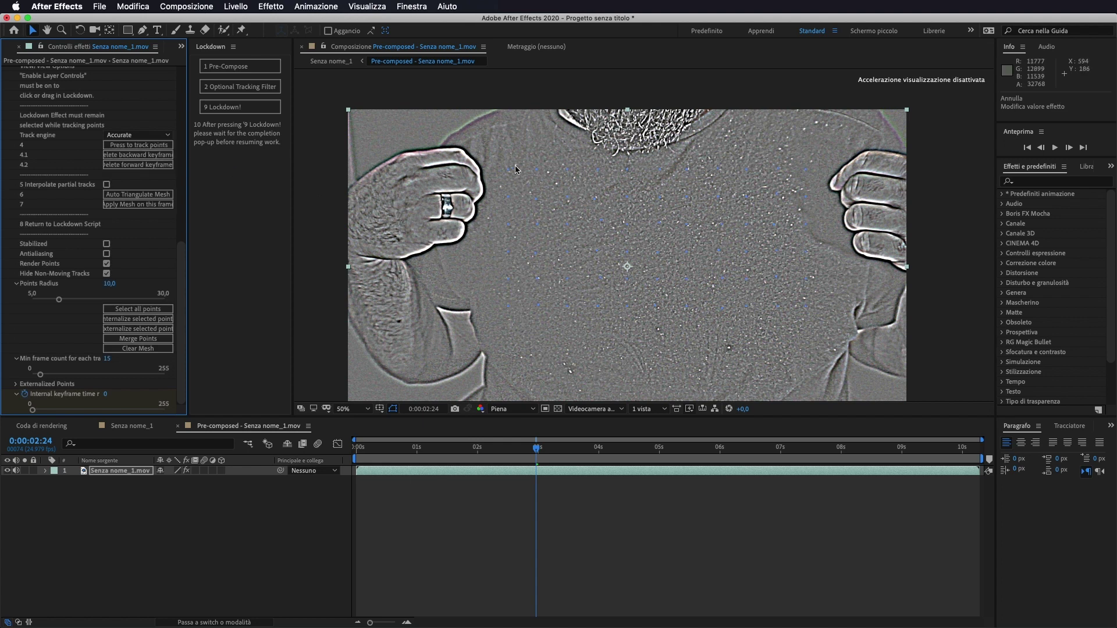
pyautogui.press('.')
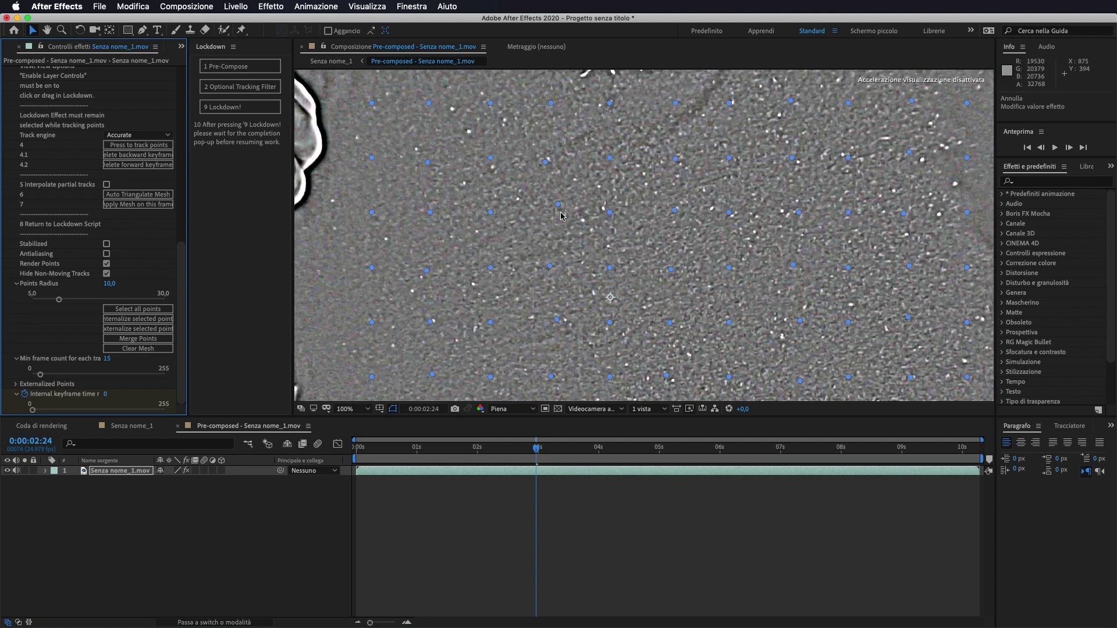
pyautogui.press(',')
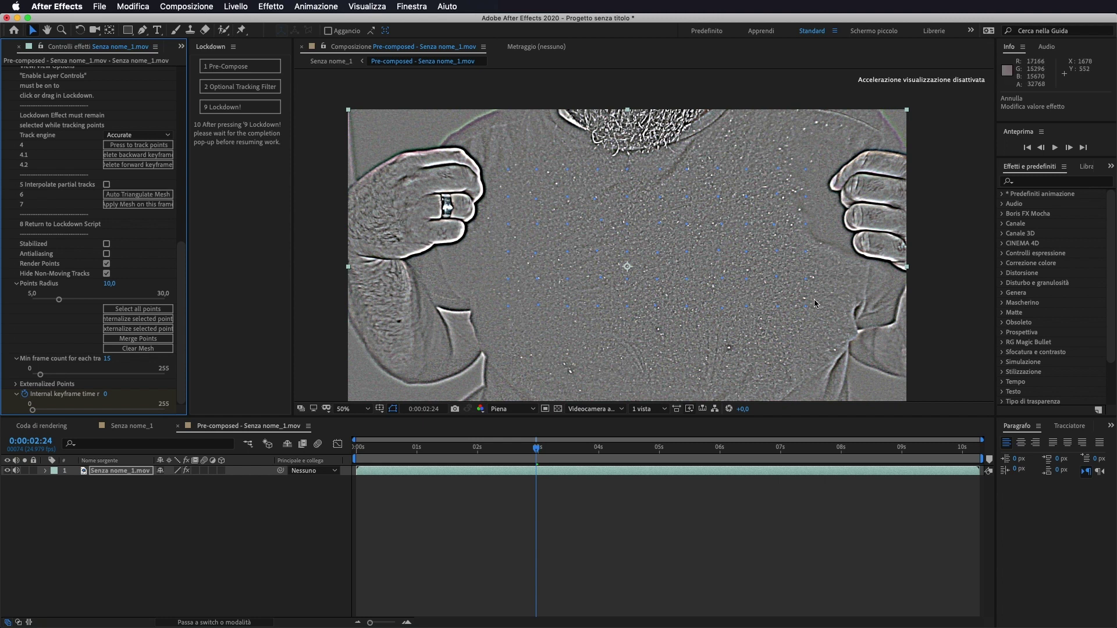
# Auto Triangulate Mesh from the tracking points, then Apply Mesh on the current frame
pyautogui.click(132, 196)
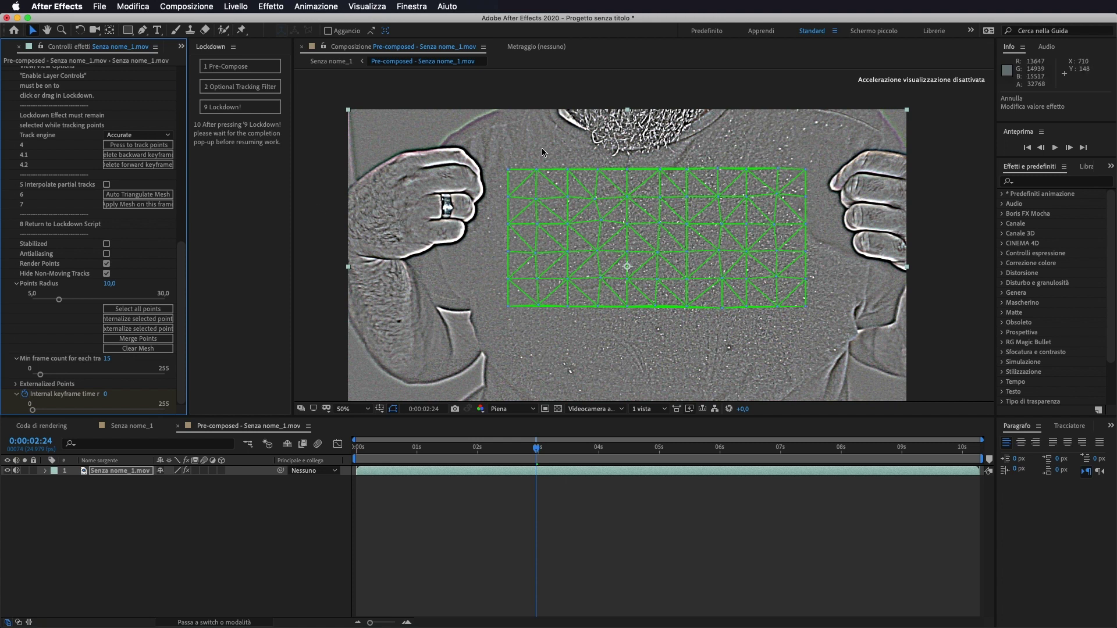
pyautogui.click(114, 206)
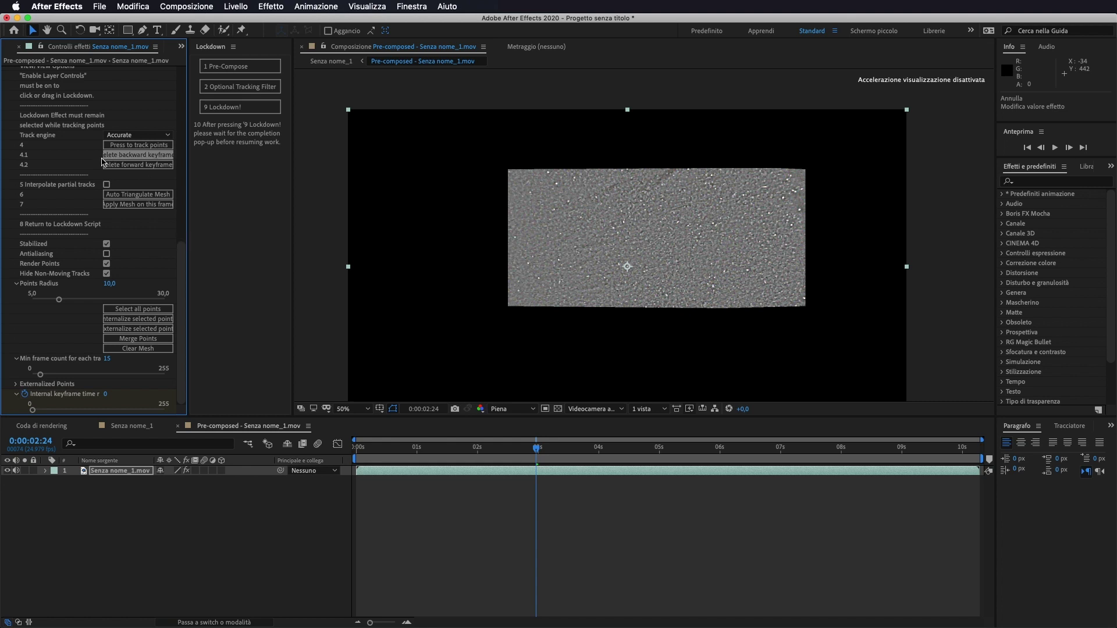
# Toggle off the fx switches of Sfocatura, Inverti, CC Composite and Livelli
pyautogui.scroll(15, 92, 176)
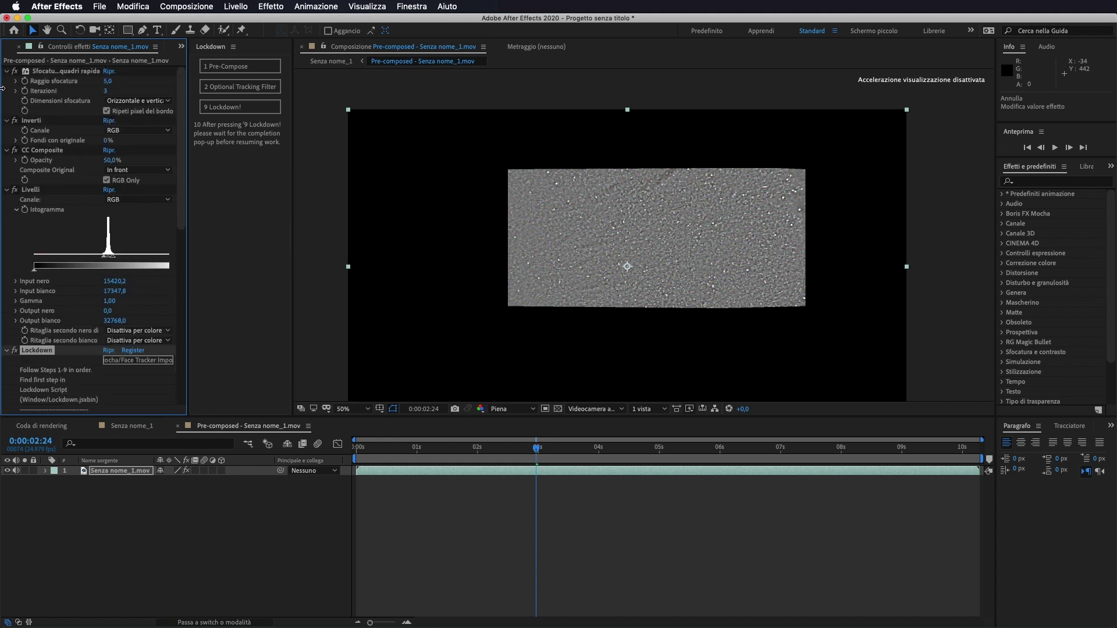
pyautogui.click(14, 71)
pyautogui.click(15, 121)
pyautogui.click(15, 150)
pyautogui.click(14, 190)
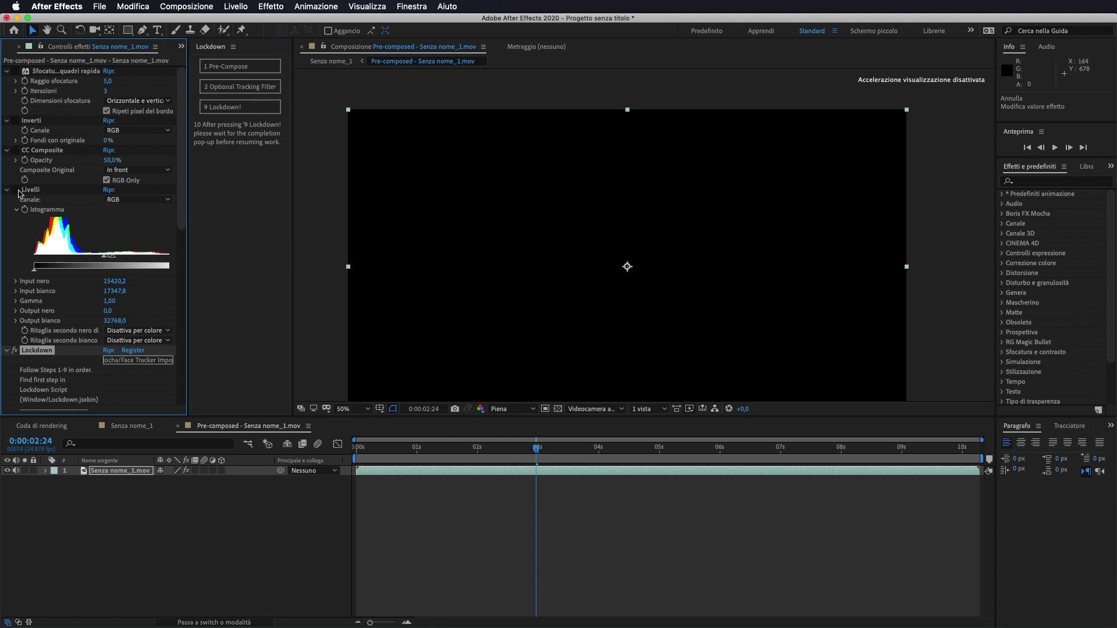
pyautogui.scroll(-5, 161, 229)
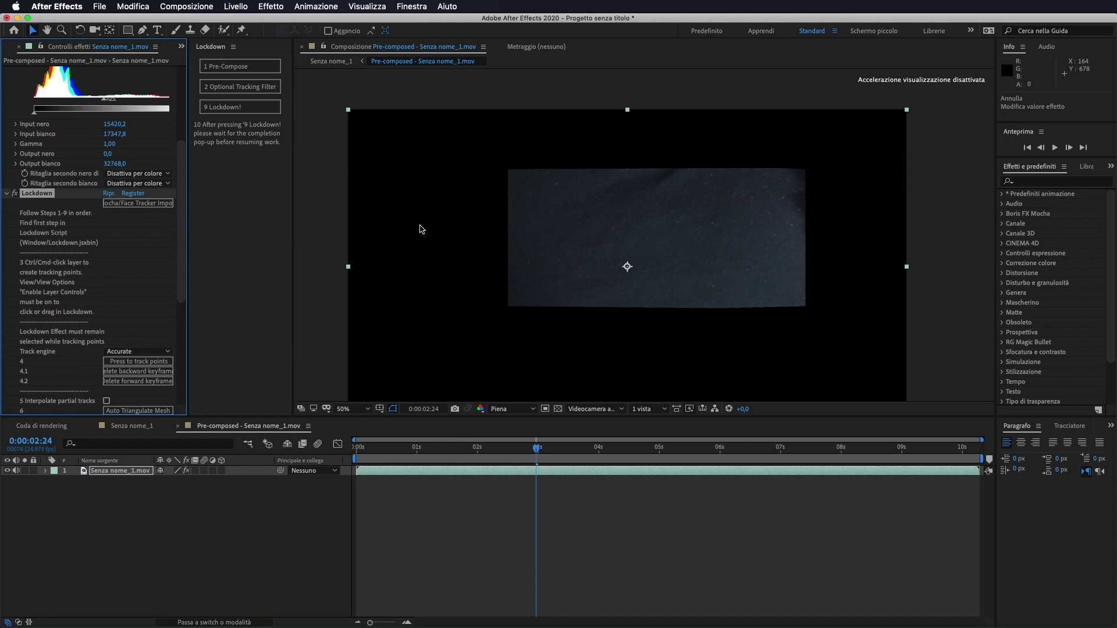
# Run '9 Lockdown!' and confirm the 'Your clip is locked down.' alert
pyautogui.click(225, 110)
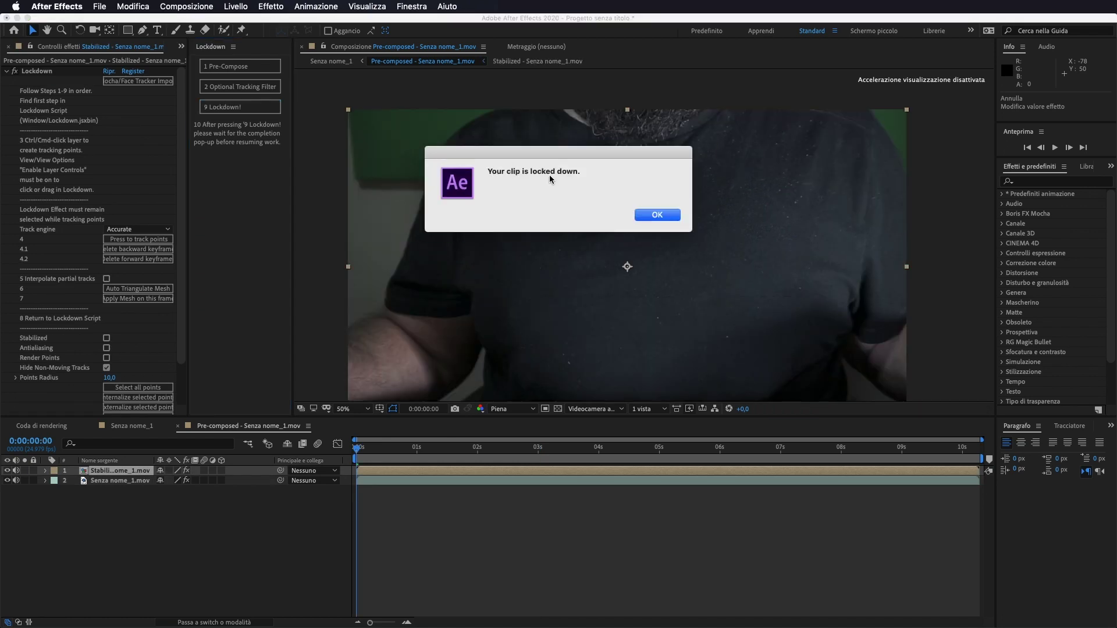
pyautogui.click(659, 215)
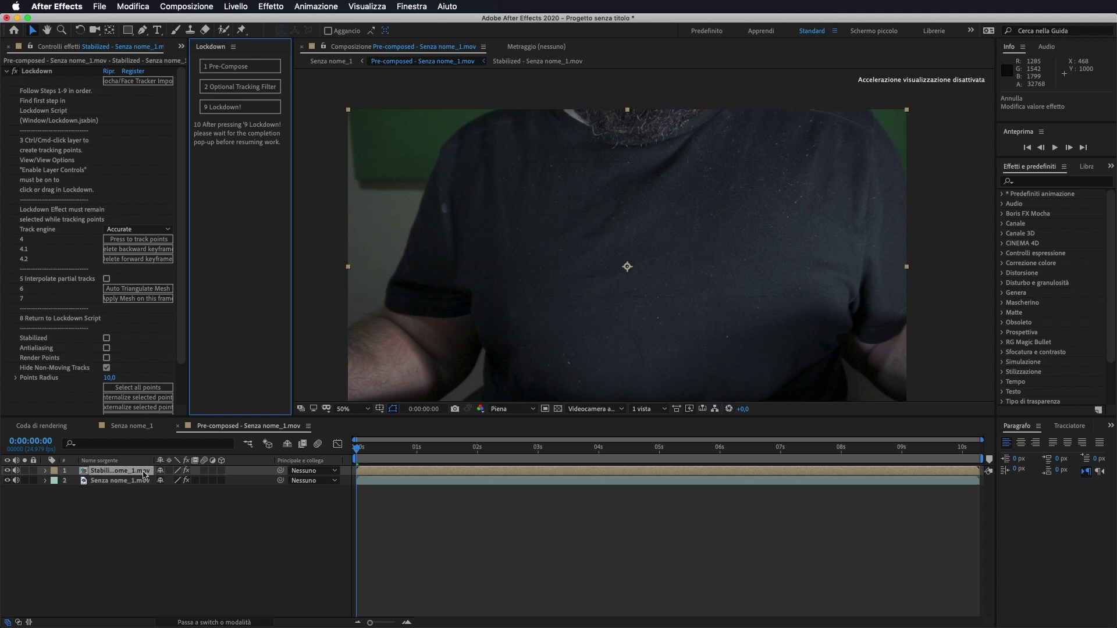
# Add Studio72-Bianco-tutorial.png to the Stabilized precomp at 38% scale, nudge it up-right, and view Senza nome_1
pyautogui.doubleClick(127, 471)
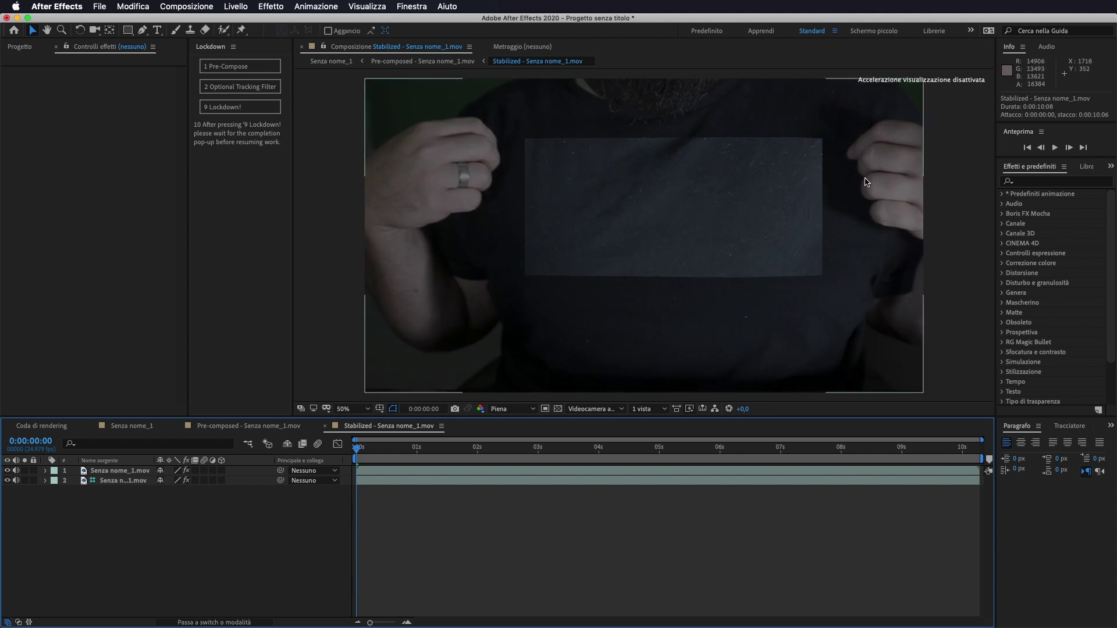
pyautogui.click(24, 48)
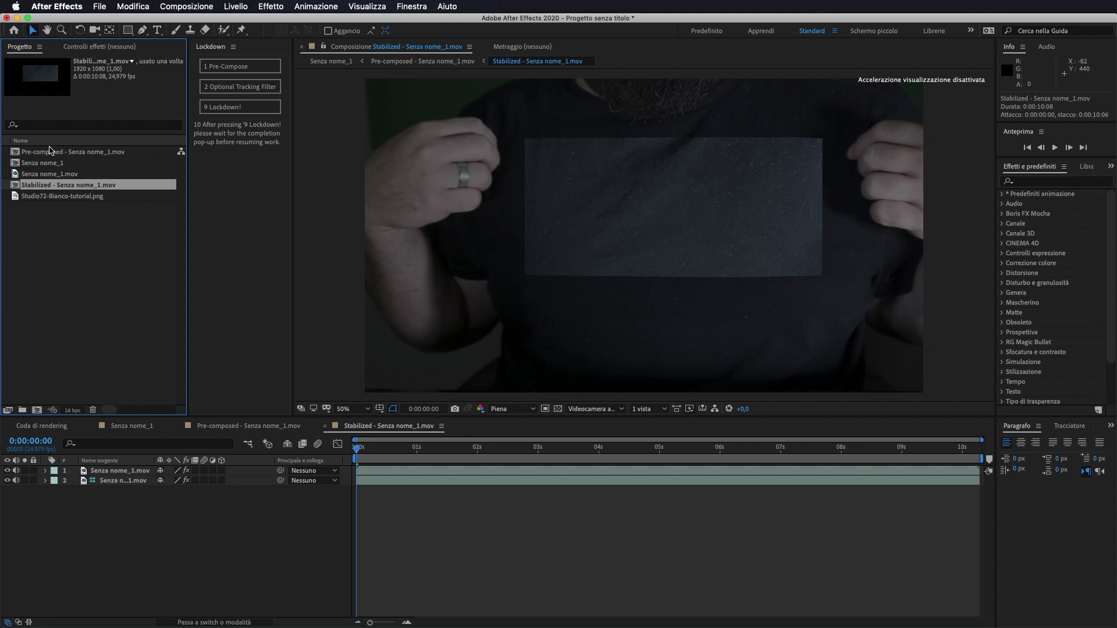
pyautogui.moveTo(53, 196); pyautogui.dragTo(68, 471)
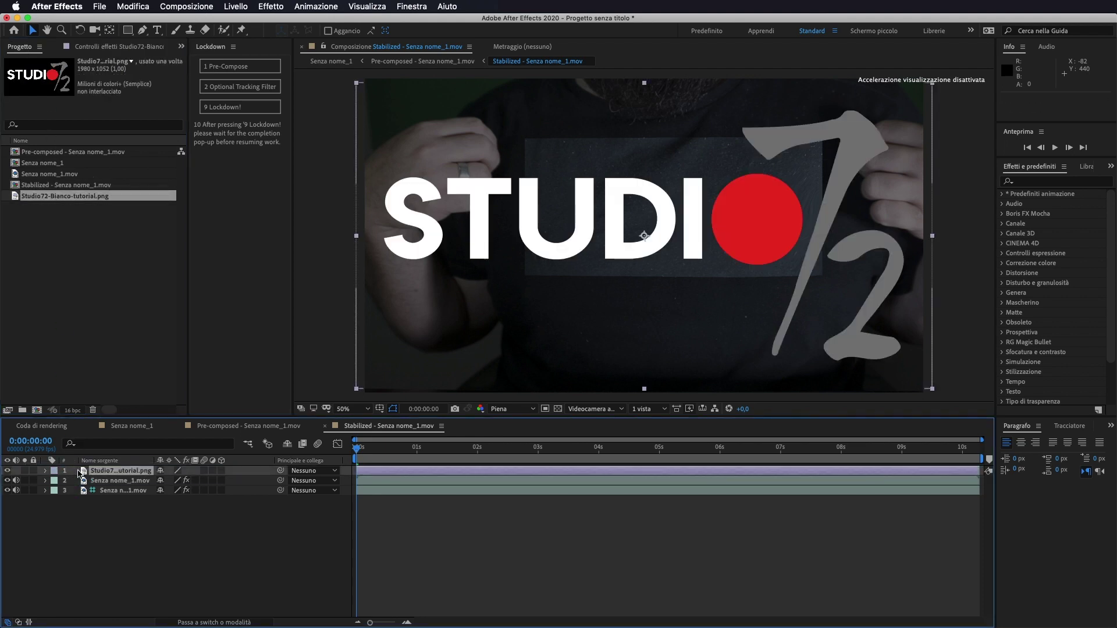
pyautogui.press('s')
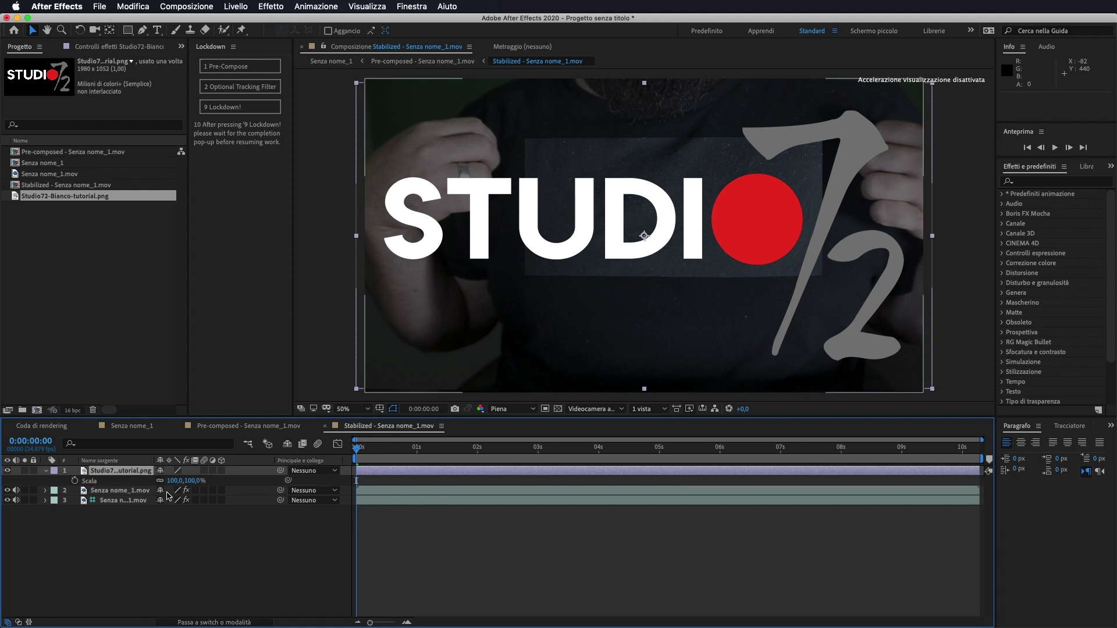
pyautogui.moveTo(172, 480); pyautogui.dragTo(143, 481)
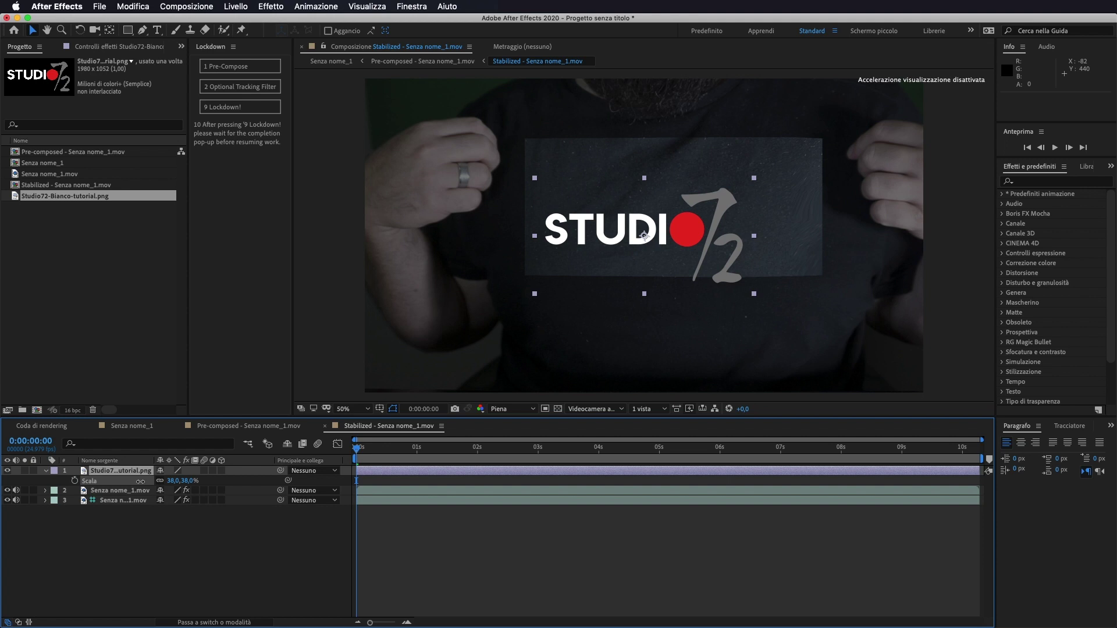
pyautogui.moveTo(647, 237); pyautogui.dragTo(668, 207)
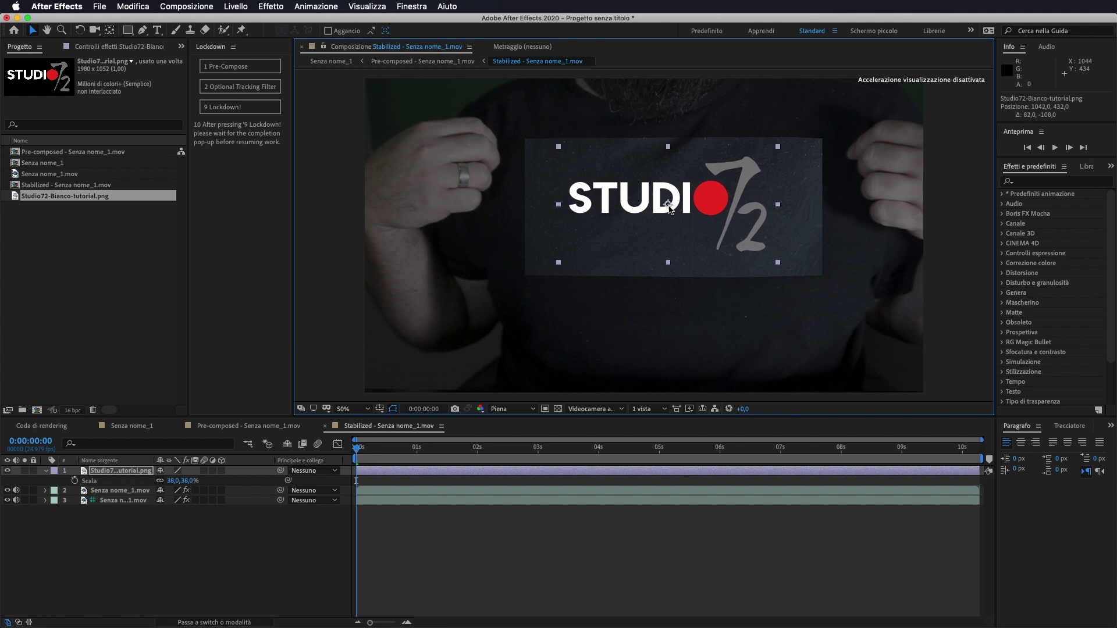
pyautogui.click(132, 426)
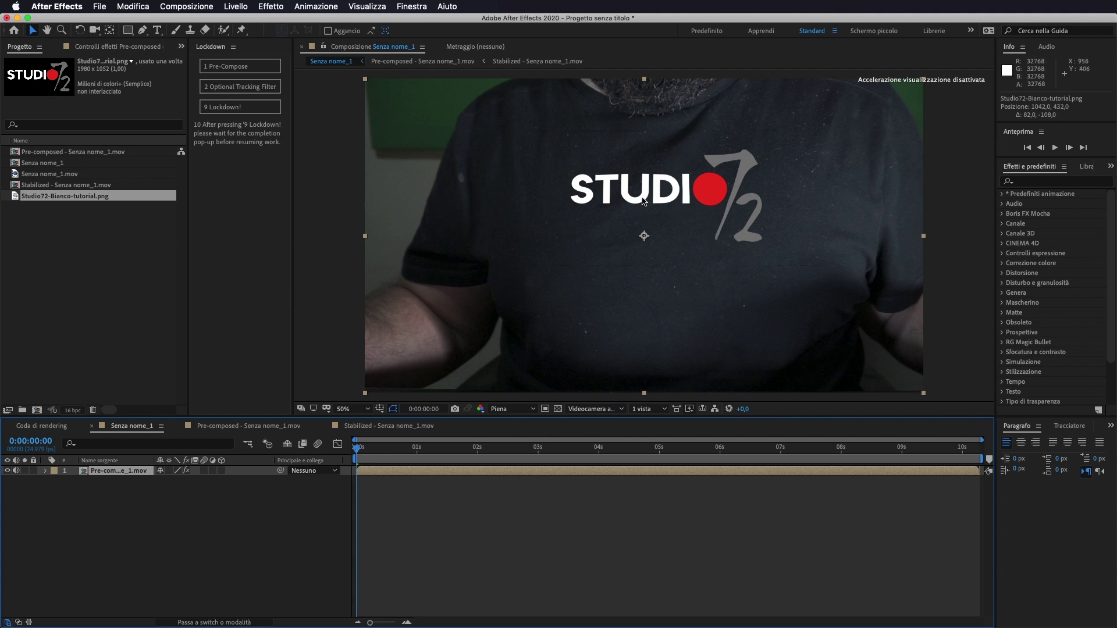
# Try Sovrapponi, then Luce soffusa blending on the logo layer and preview it in Senza nome_1
pyautogui.click(401, 426)
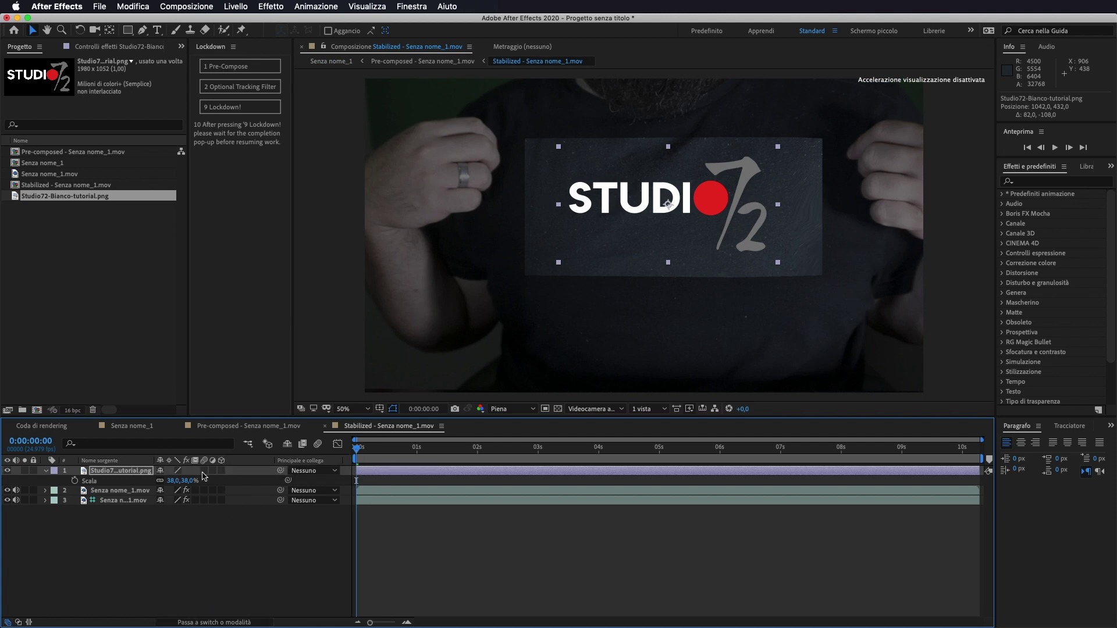
pyautogui.click(243, 623)
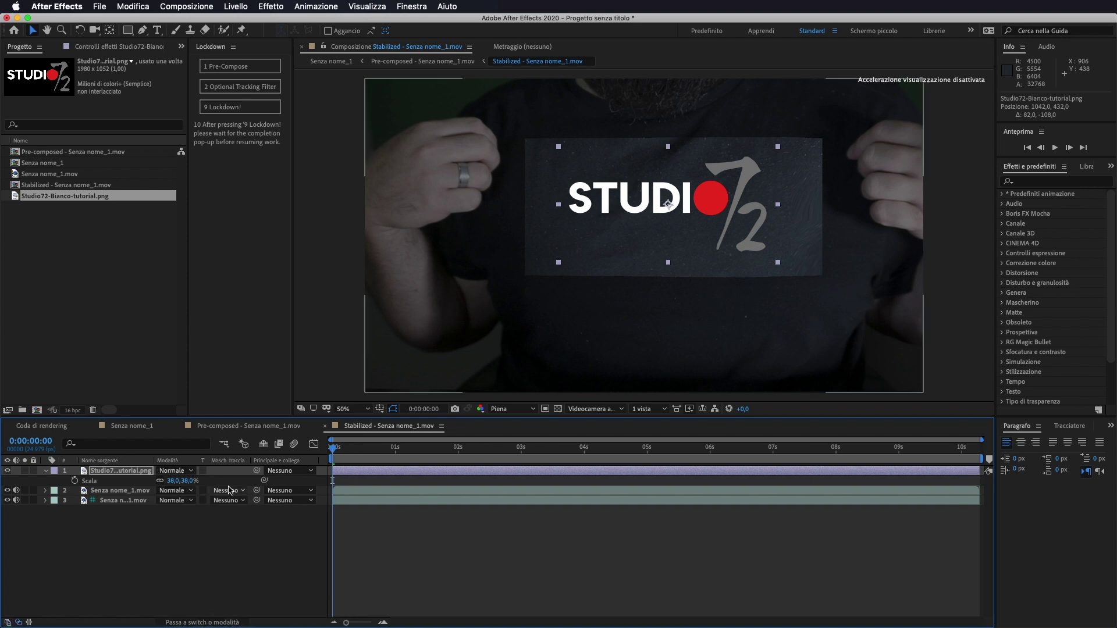
pyautogui.click(191, 472)
pyautogui.click(192, 472)
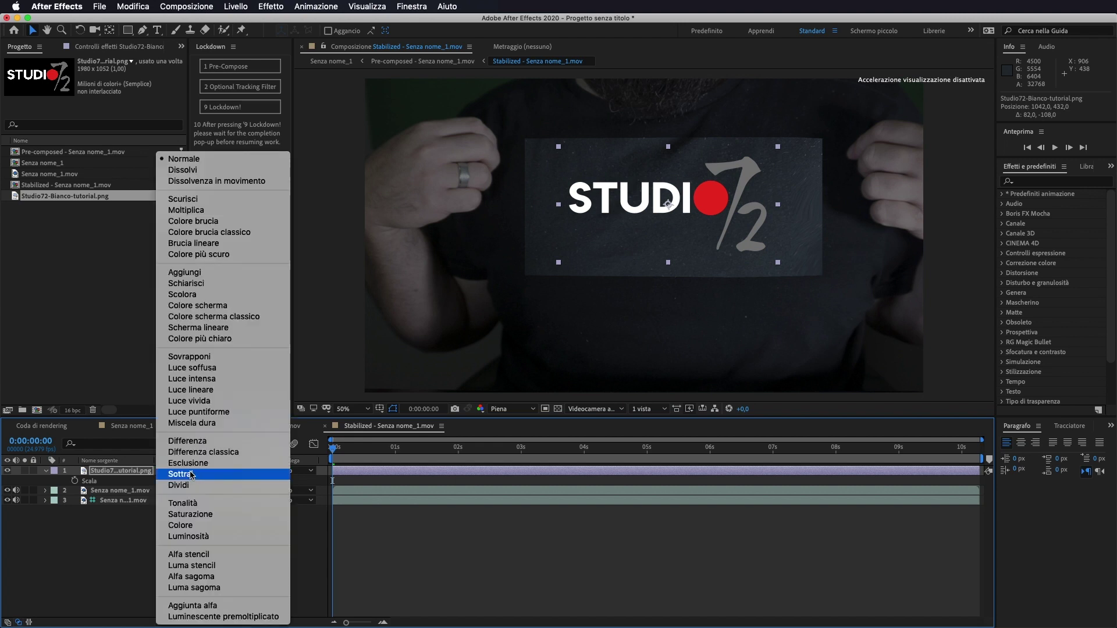
pyautogui.click(220, 358)
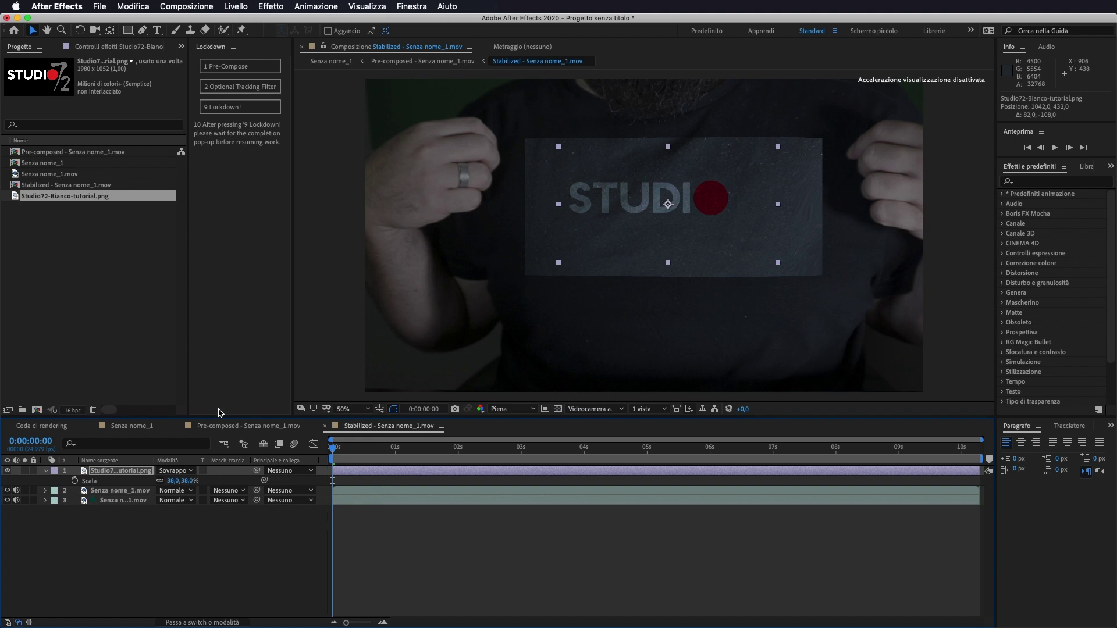
pyautogui.click(175, 470)
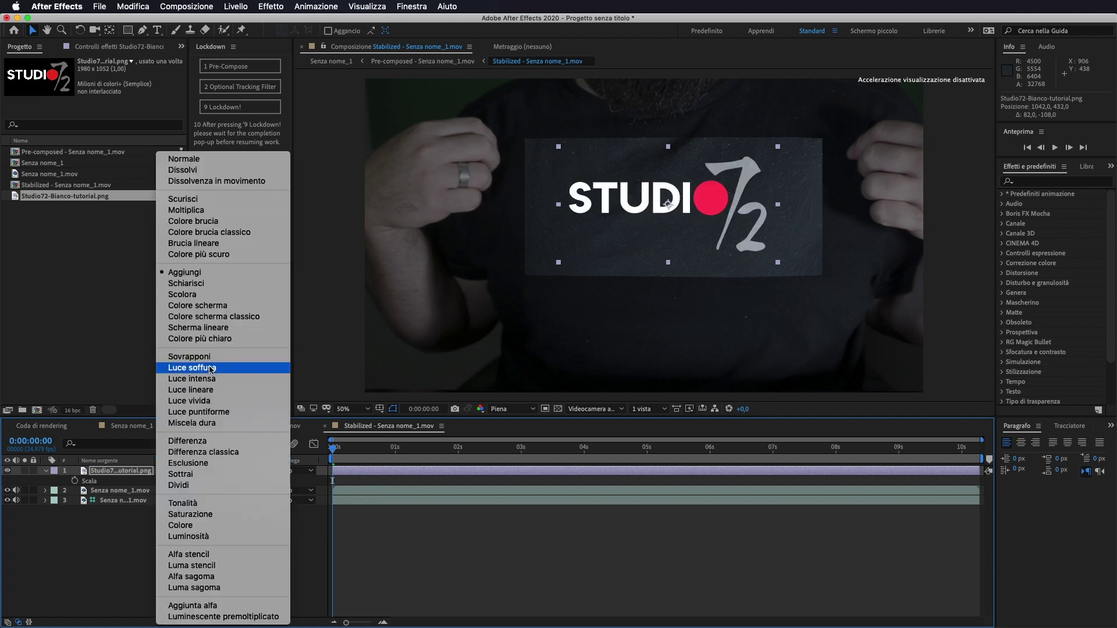
pyautogui.click(189, 367)
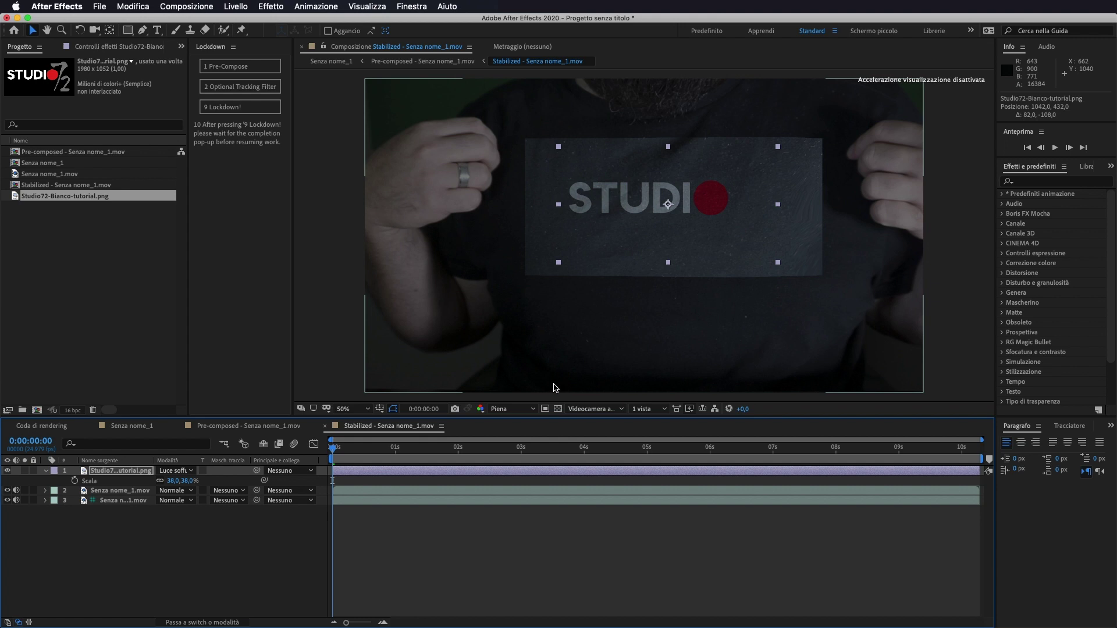
pyautogui.click(137, 426)
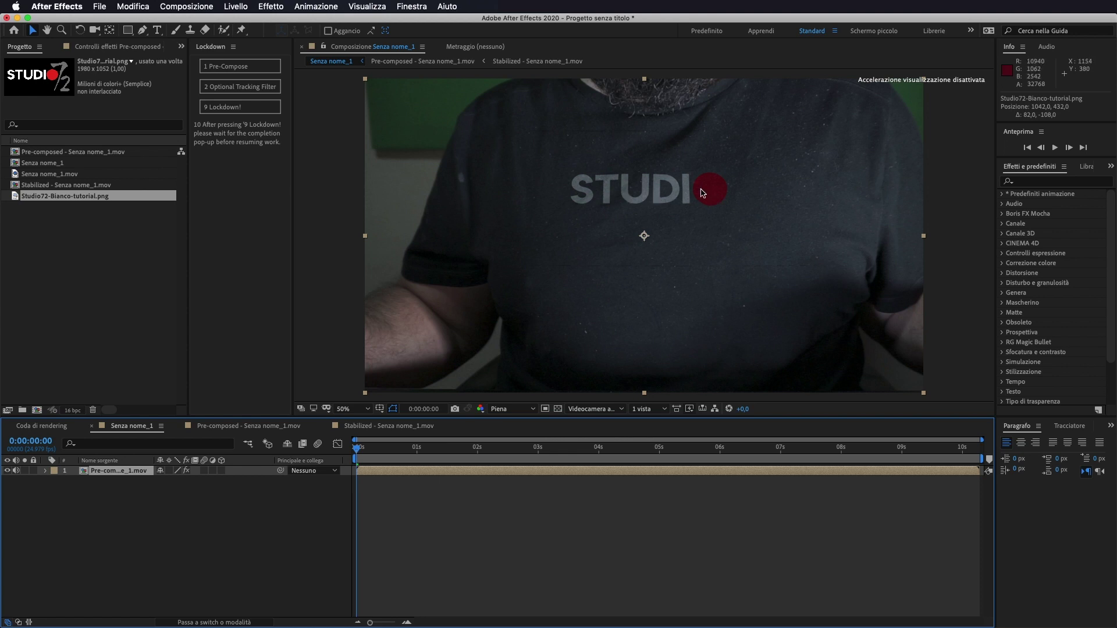
# Set the logo layer back to Normale blending and return to Senza nome_1
pyautogui.click(392, 427)
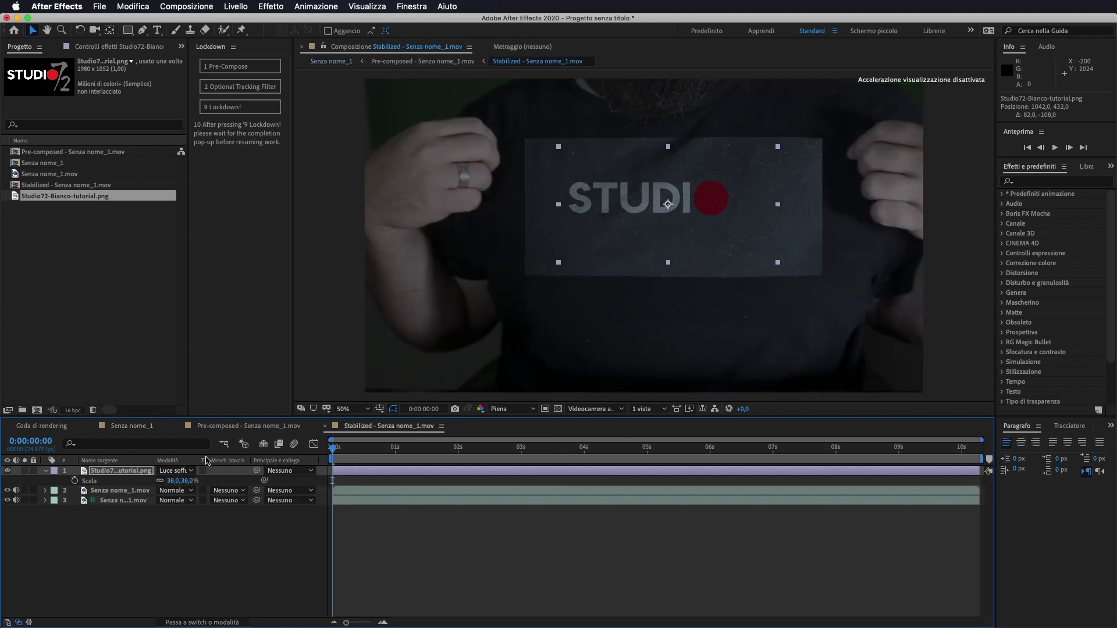
pyautogui.click(182, 473)
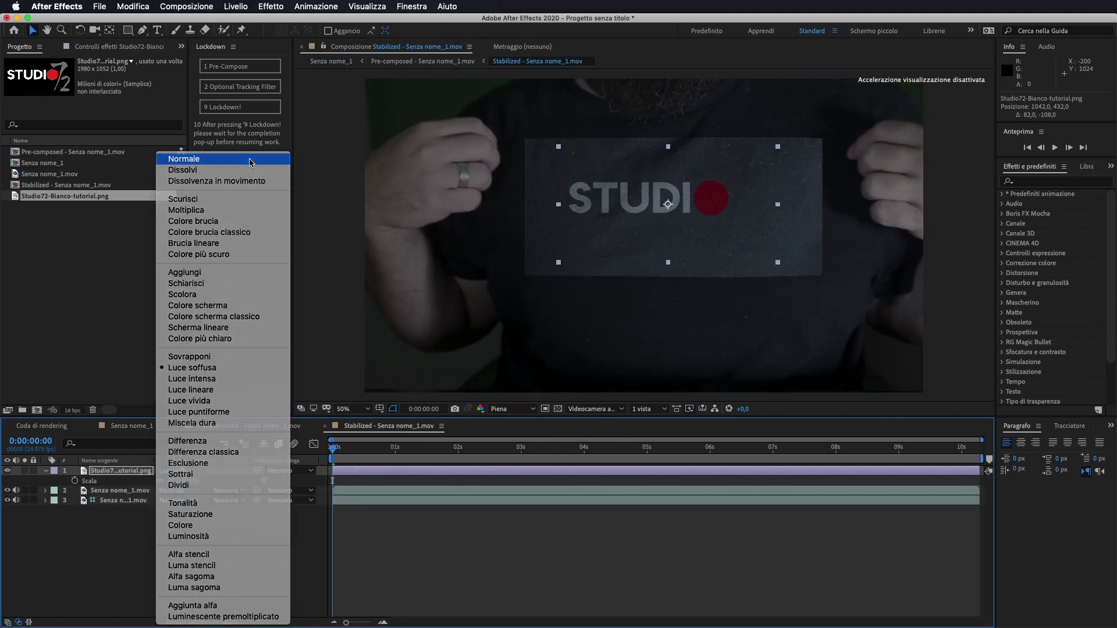
pyautogui.click(175, 154)
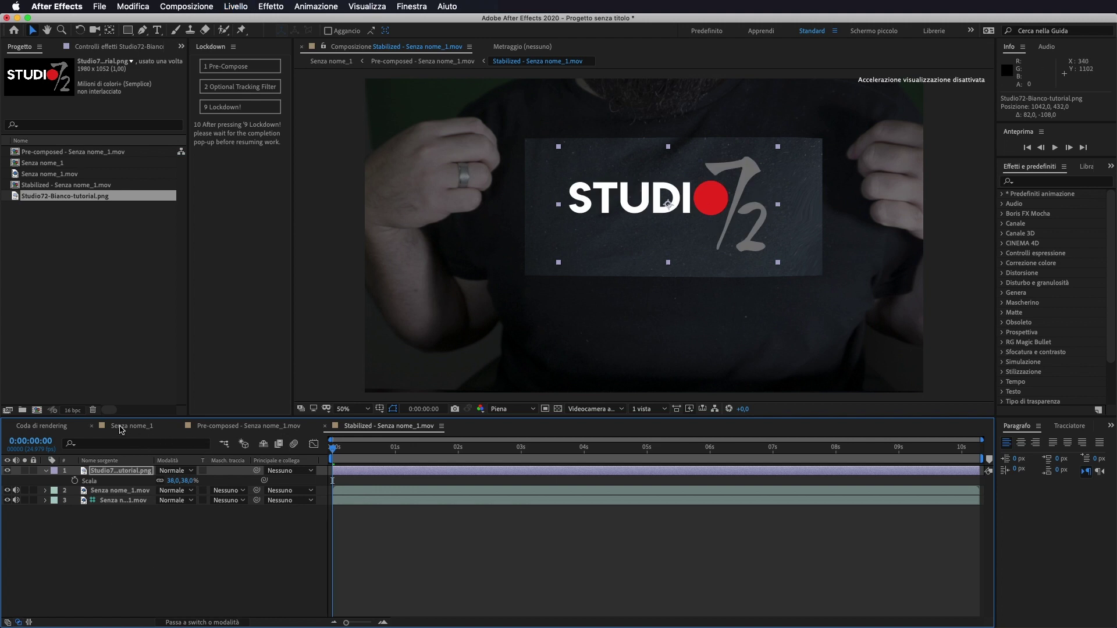
pyautogui.click(131, 426)
# Scrub Senza nome_1 to about 3 seconds to check the logo tracking, then return to Stabilized
pyautogui.moveTo(358, 450)
pyautogui.mouseDown()
pyautogui.moveTo(555, 450)
pyautogui.moveTo(604, 462)
pyautogui.moveTo(562, 463)
pyautogui.moveTo(666, 470)
pyautogui.moveTo(530, 473)
pyautogui.mouseUp()
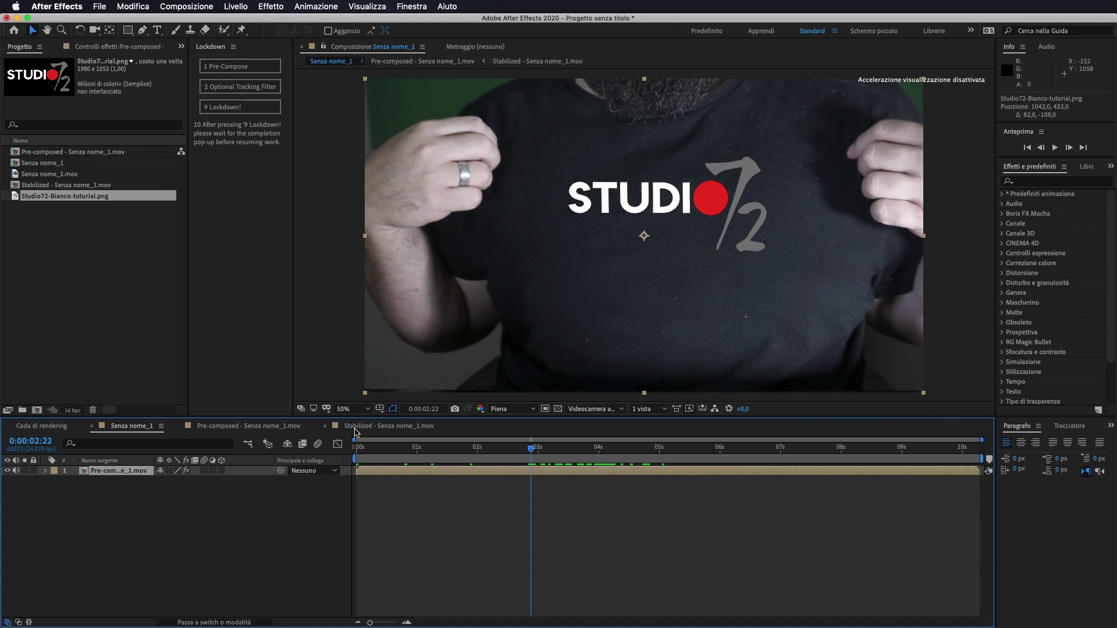
pyautogui.click(377, 427)
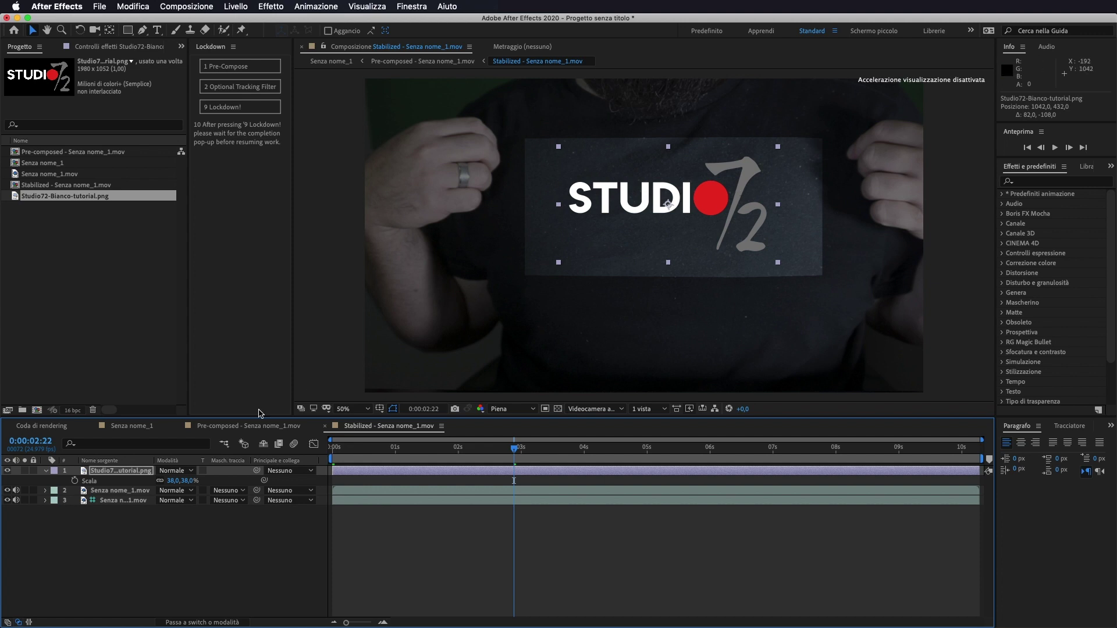
# Hide the STUDIO72 logo layer and type a PROVA text layer on the shirt
pyautogui.click(7, 471)
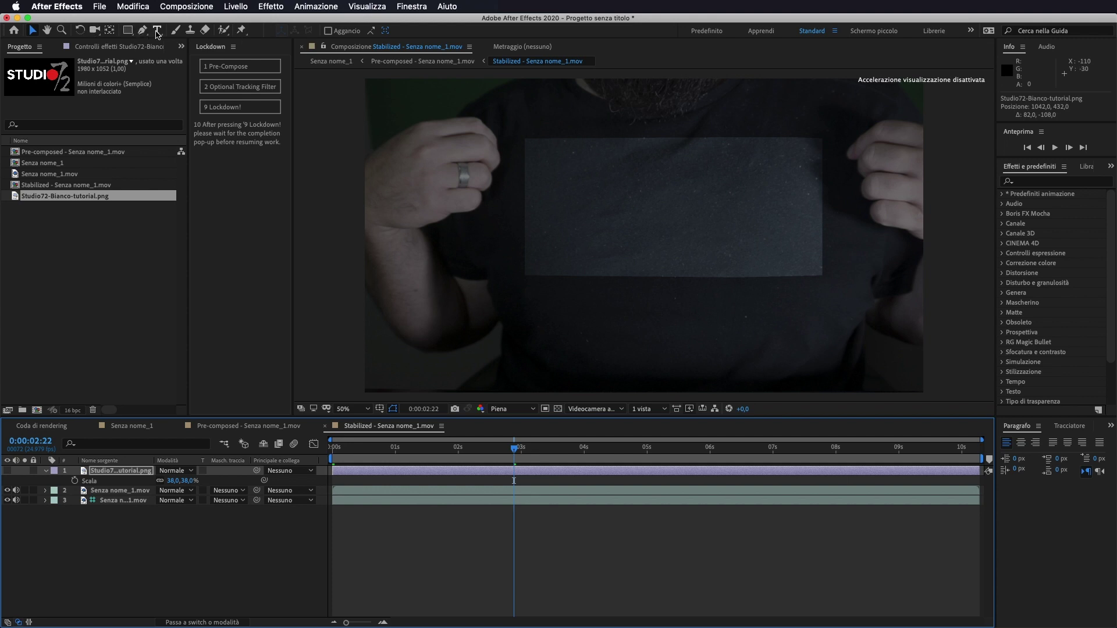
pyautogui.click(157, 32)
pyautogui.click(586, 209)
pyautogui.write('PR')
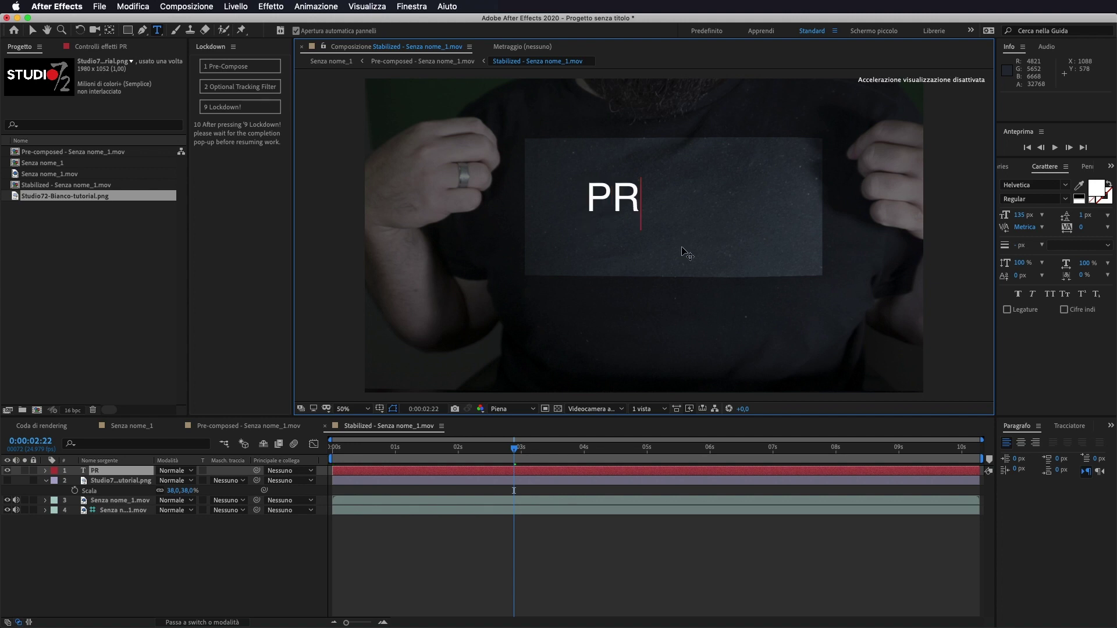
pyautogui.write('OVA')
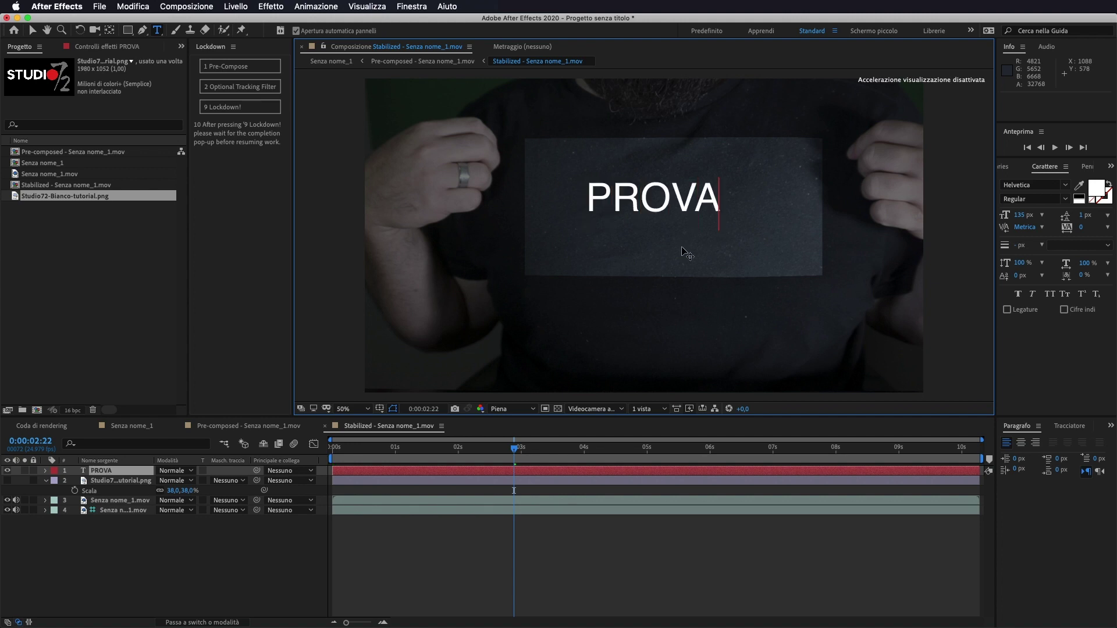
# Enlarge the PROVA text to a 205 px font size
pyautogui.moveTo(724, 192); pyautogui.dragTo(587, 204)
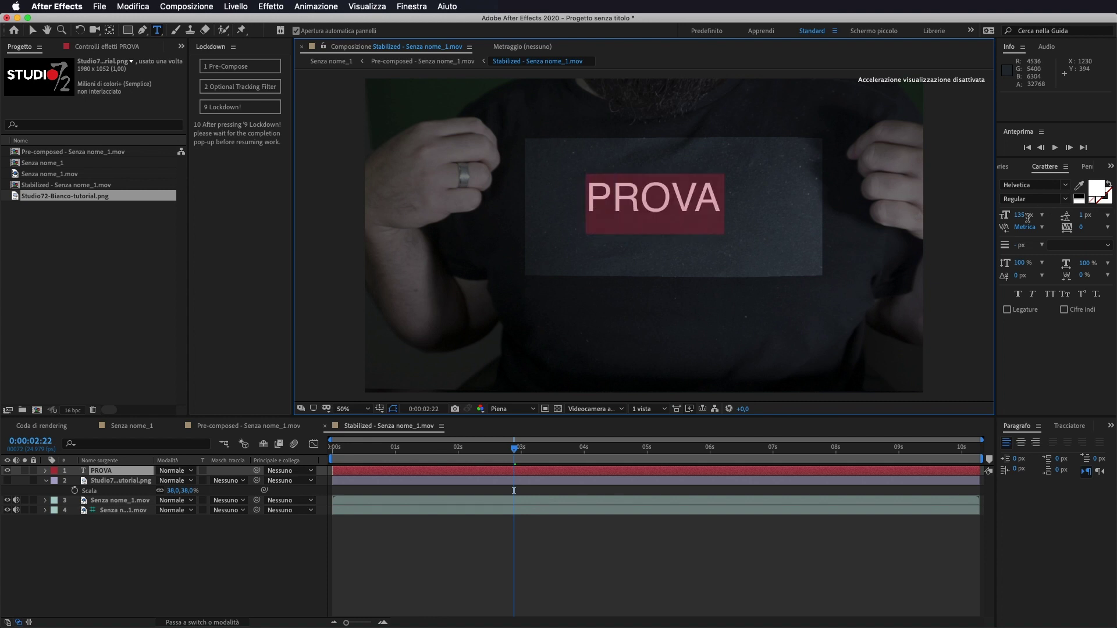
pyautogui.click(1017, 215)
pyautogui.click(1023, 215)
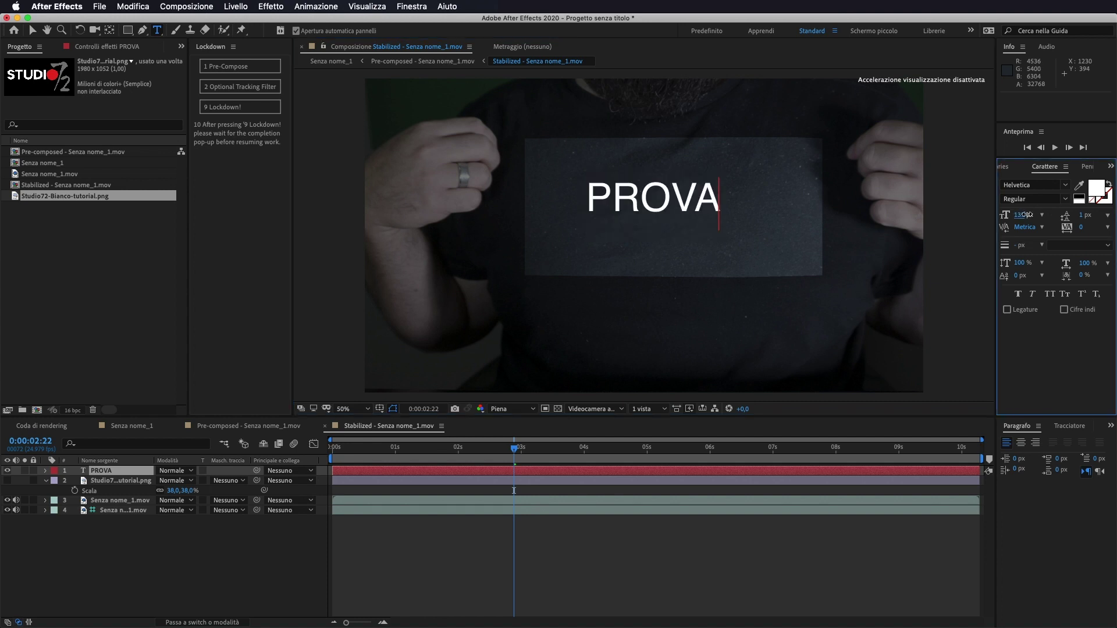
pyautogui.write('137')
pyautogui.doubleClick(721, 186)
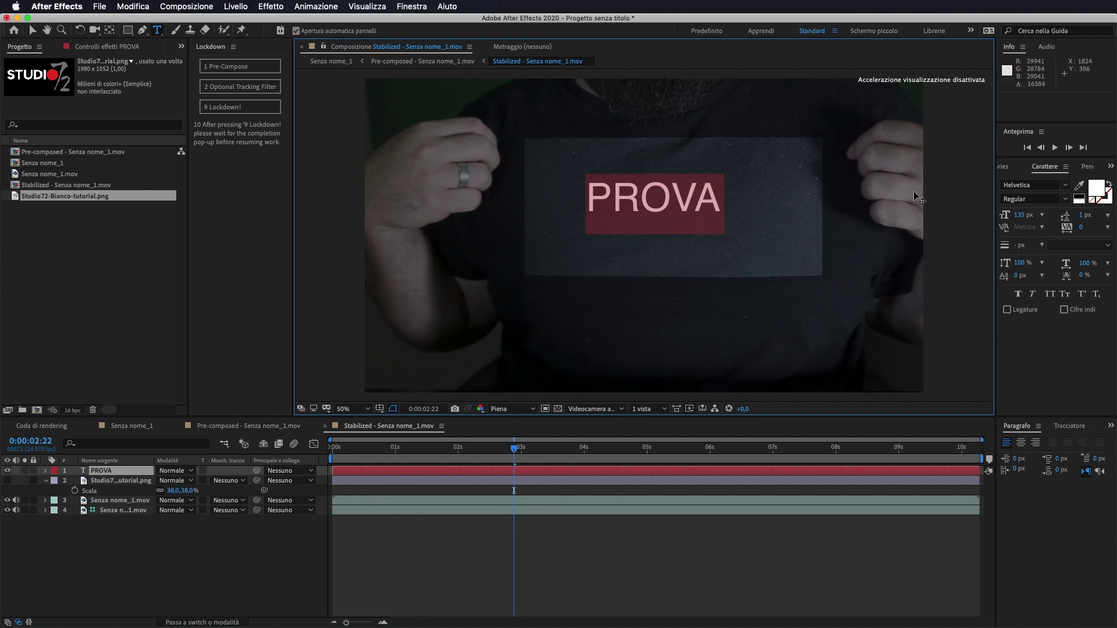
pyautogui.click(1018, 215)
pyautogui.moveTo(1026, 215); pyautogui.dragTo(1063, 215)
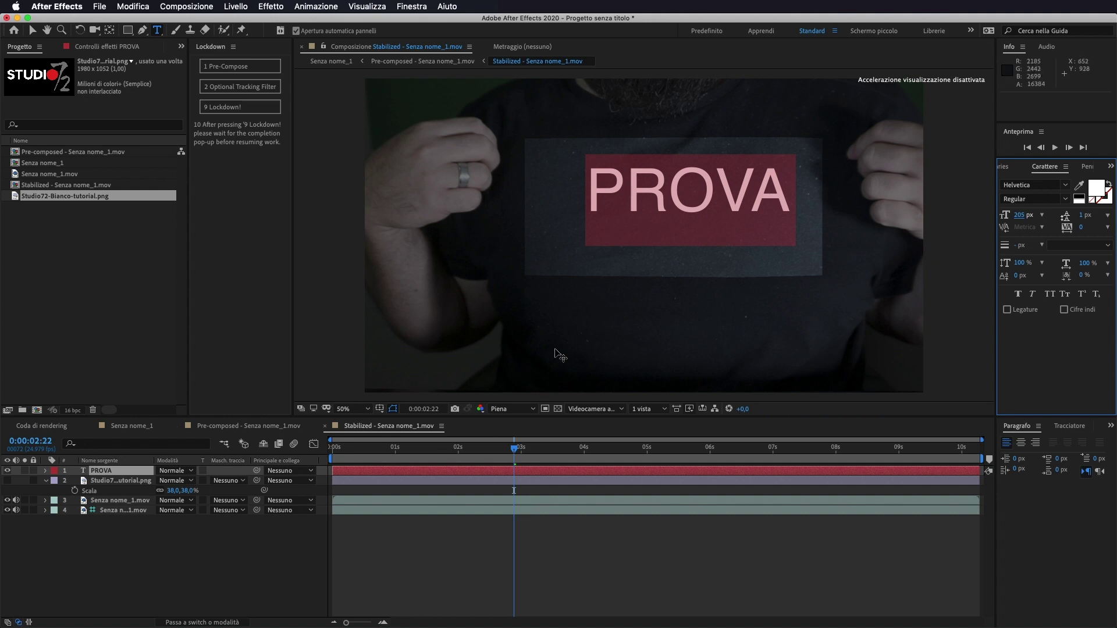
pyautogui.click(487, 548)
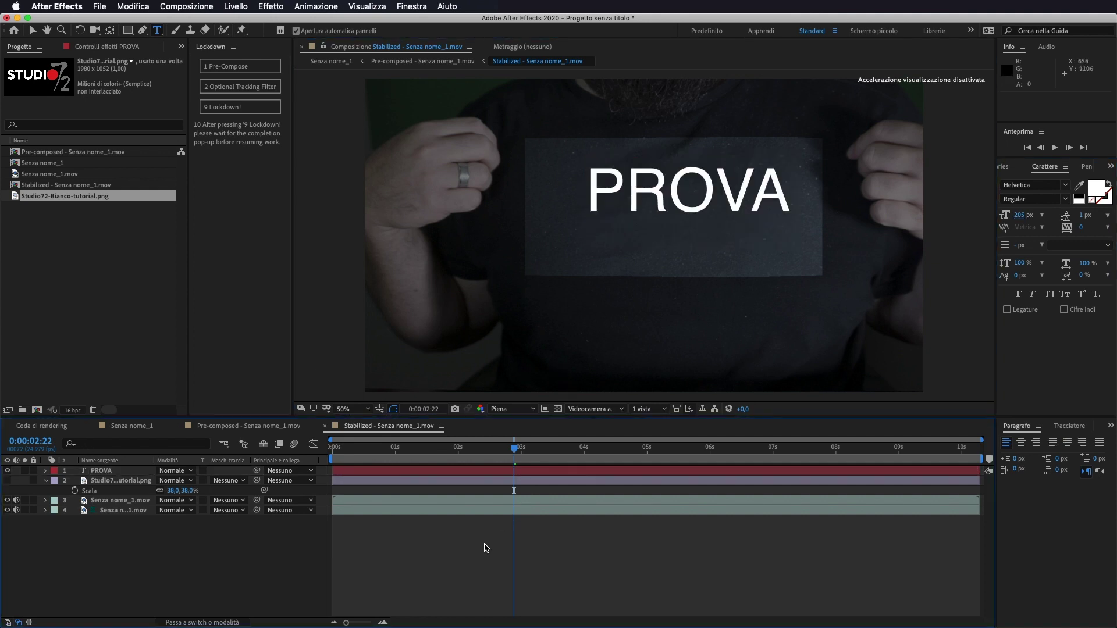
# Nudge the PROVA text slightly lower and left, then scrub Senza nome_1 to check its tracking
pyautogui.press('v')
pyautogui.click(703, 199)
pyautogui.press('capslock')
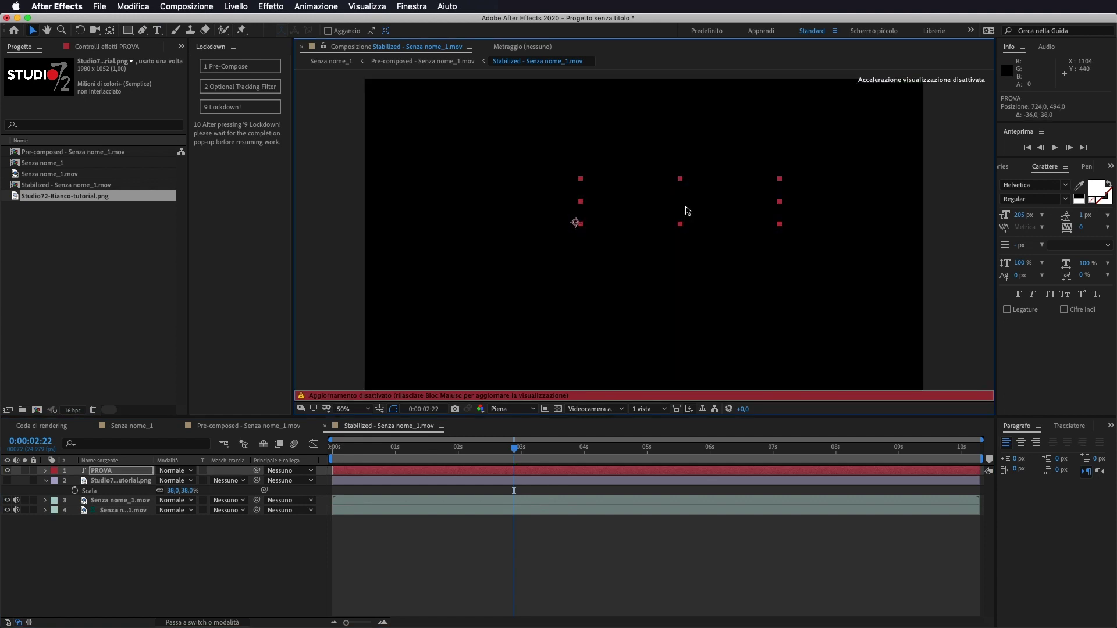
pyautogui.press('capslock')
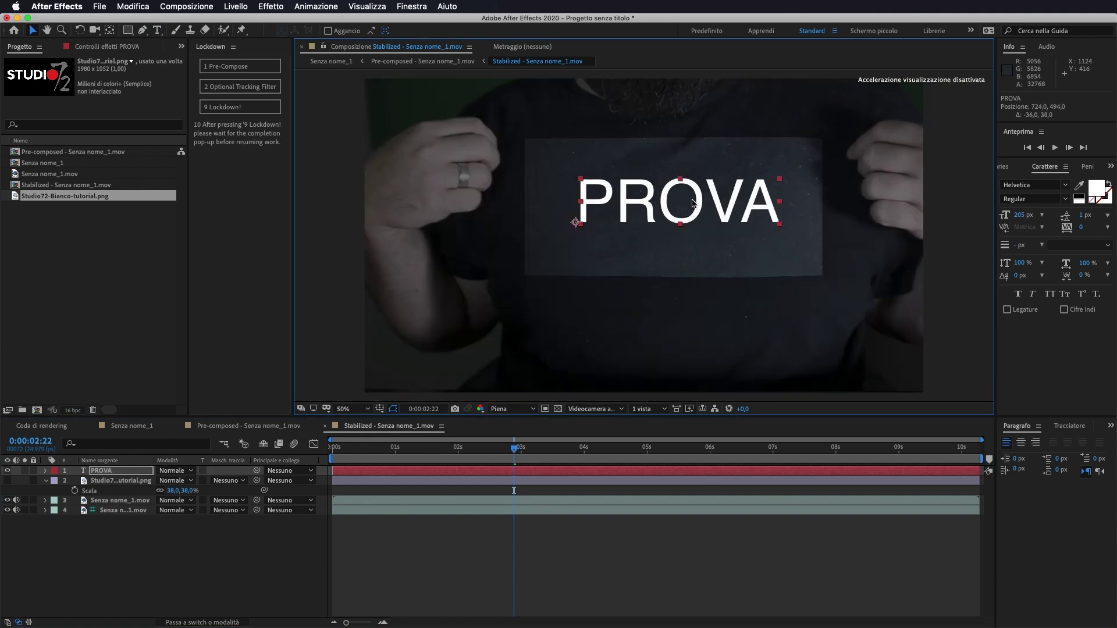
pyautogui.moveTo(694, 203); pyautogui.dragTo(693, 208)
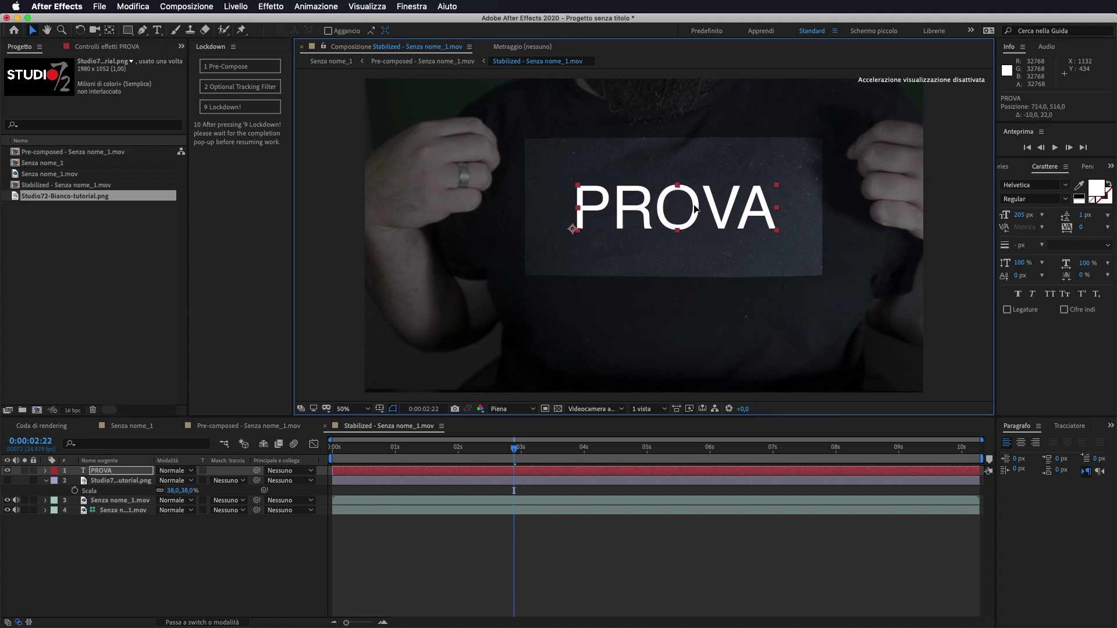
pyautogui.moveTo(696, 207); pyautogui.dragTo(695, 207)
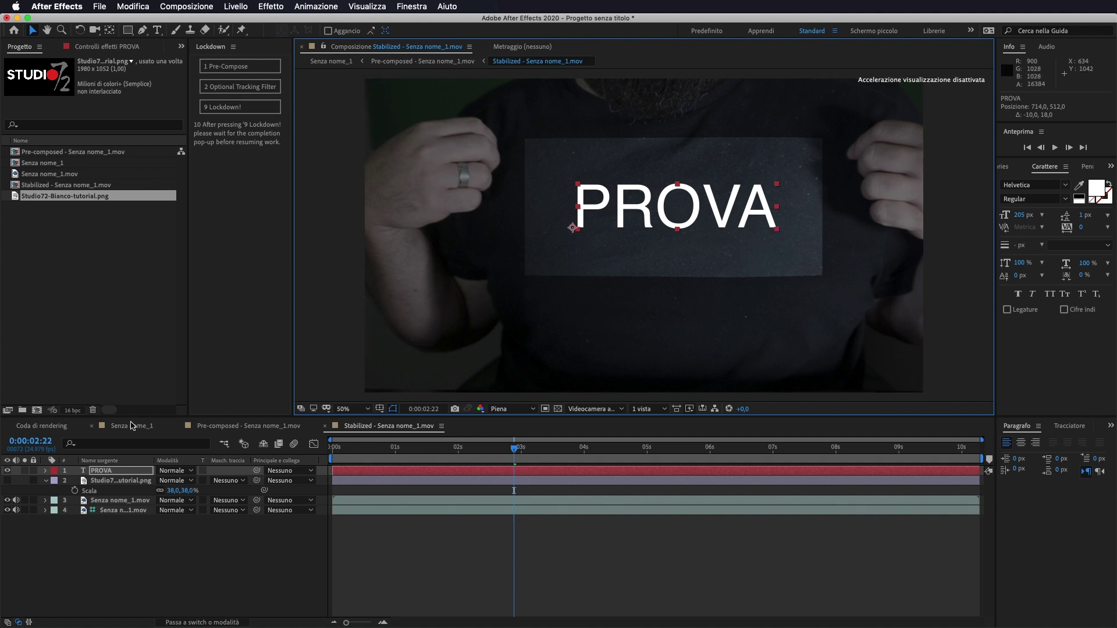
pyautogui.click(133, 425)
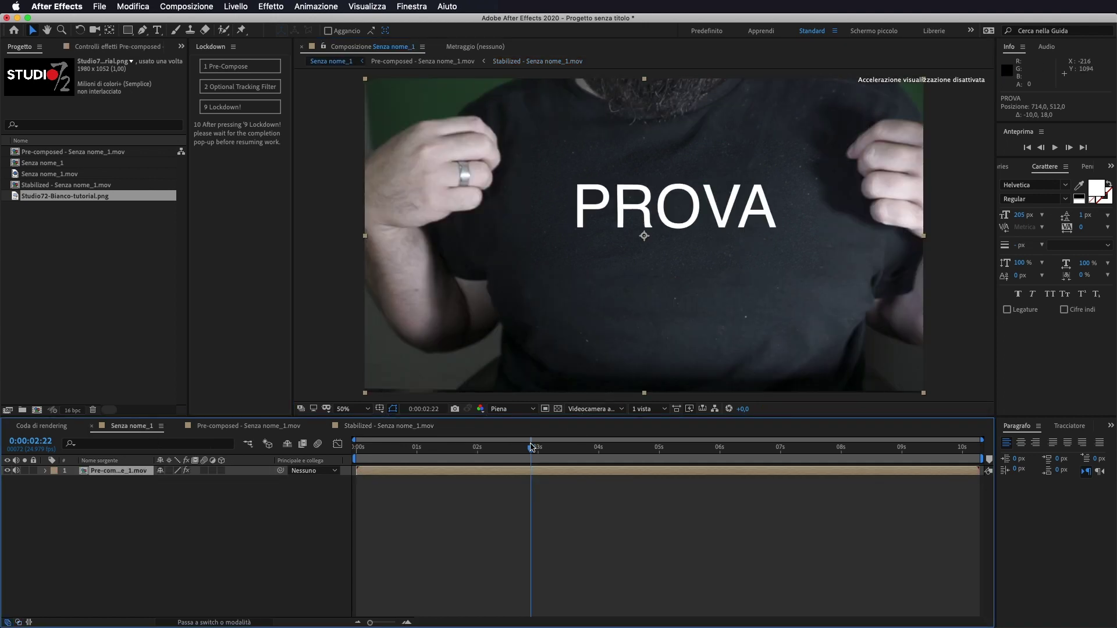
pyautogui.moveTo(534, 449)
pyautogui.mouseDown()
pyautogui.moveTo(583, 449)
pyautogui.moveTo(535, 448)
pyautogui.moveTo(578, 449)
pyautogui.moveTo(550, 449)
pyautogui.mouseUp()
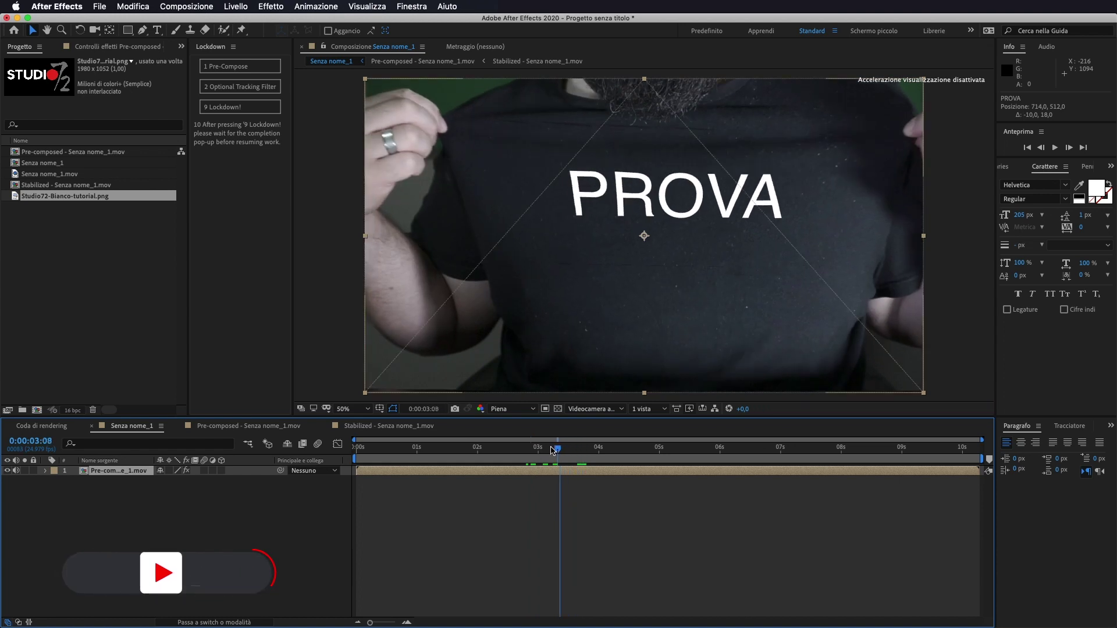
# Set the PROVA layer's blending mode to Luce soffusa and scrub Senza nome_1 to review it
pyautogui.click(389, 425)
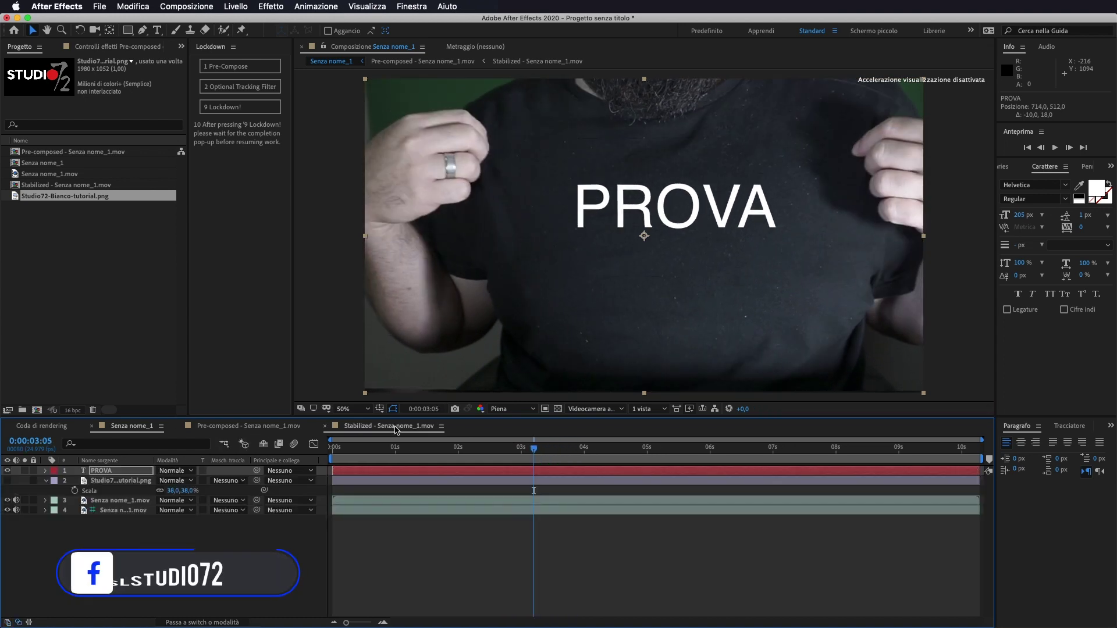
pyautogui.click(174, 471)
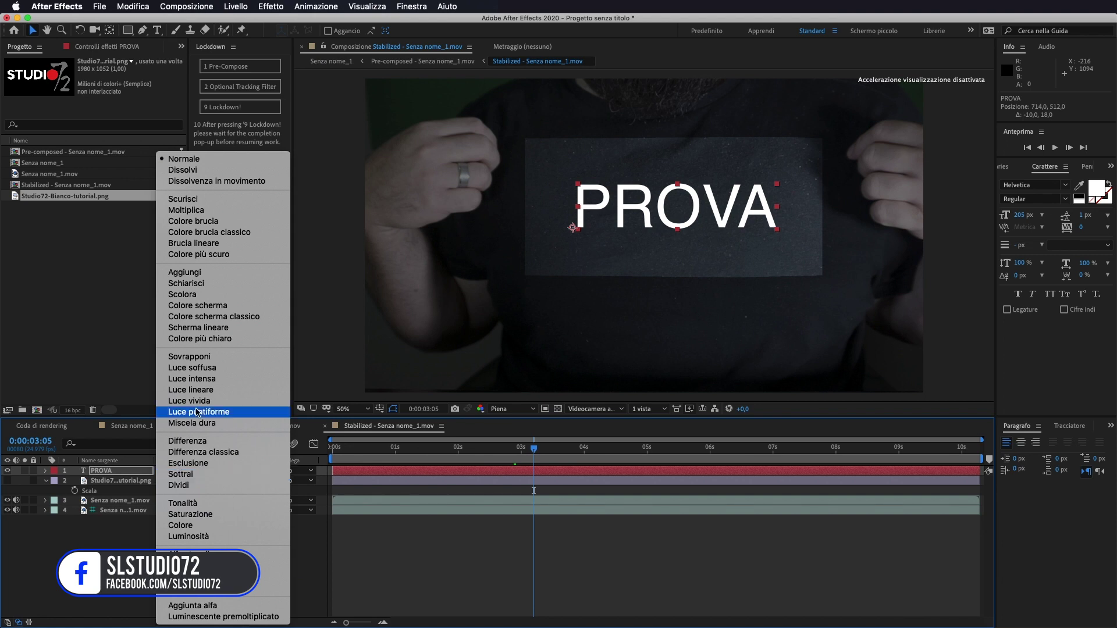
pyautogui.click(203, 367)
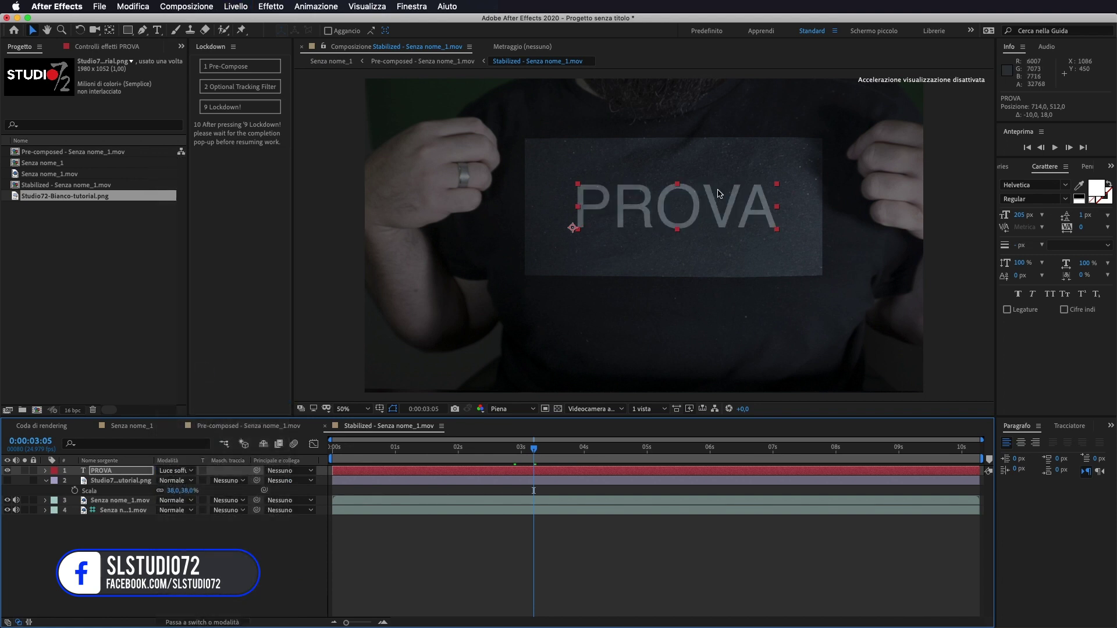
pyautogui.click(142, 431)
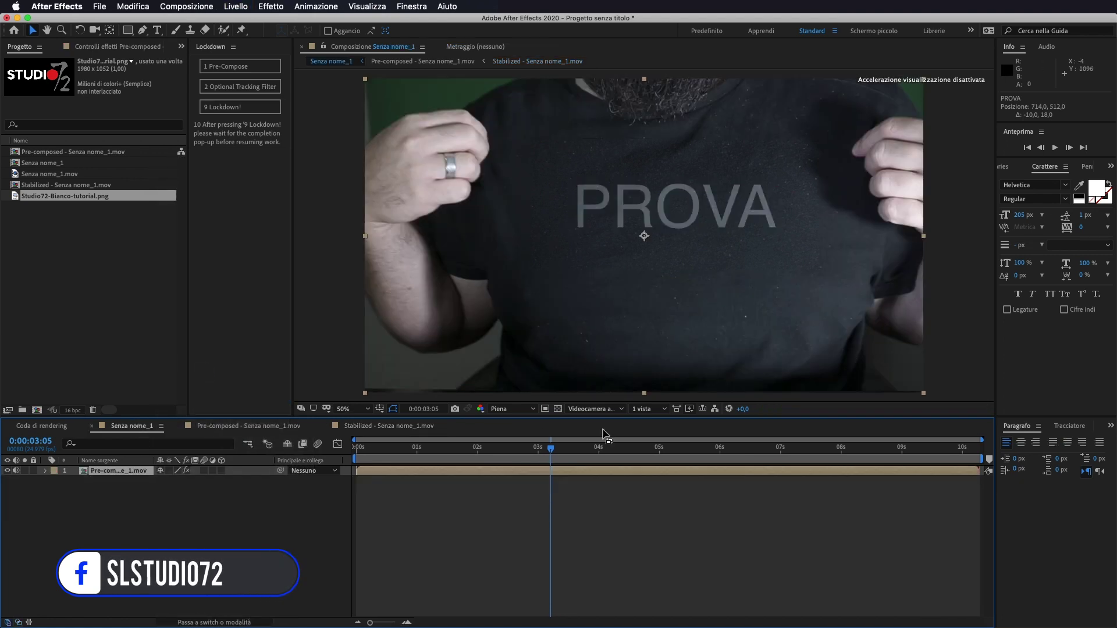
pyautogui.moveTo(583, 450); pyautogui.dragTo(615, 450)
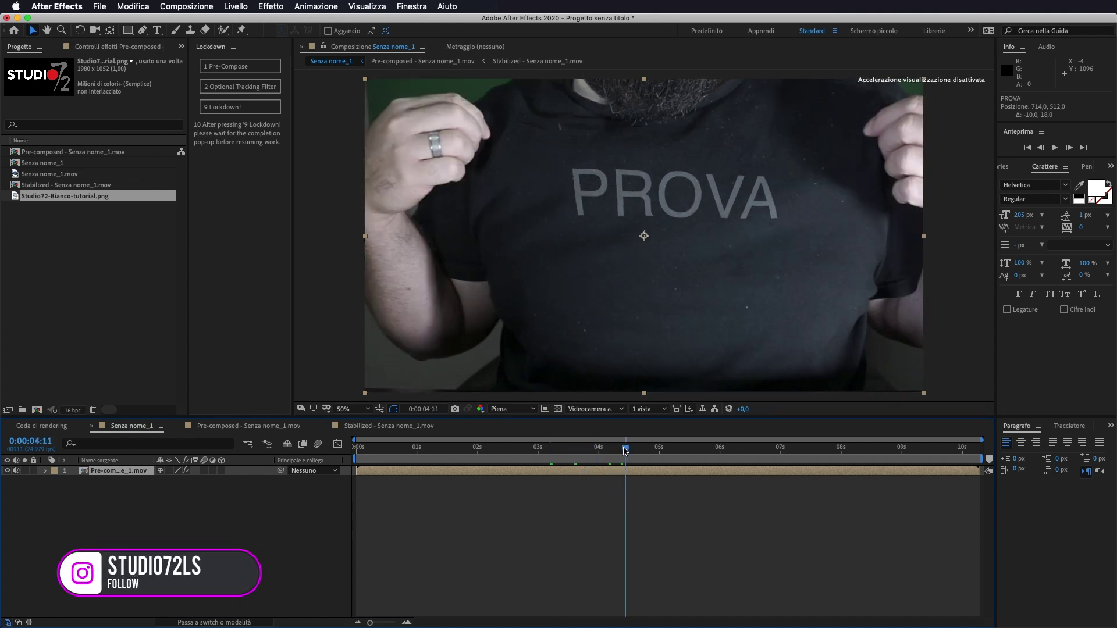